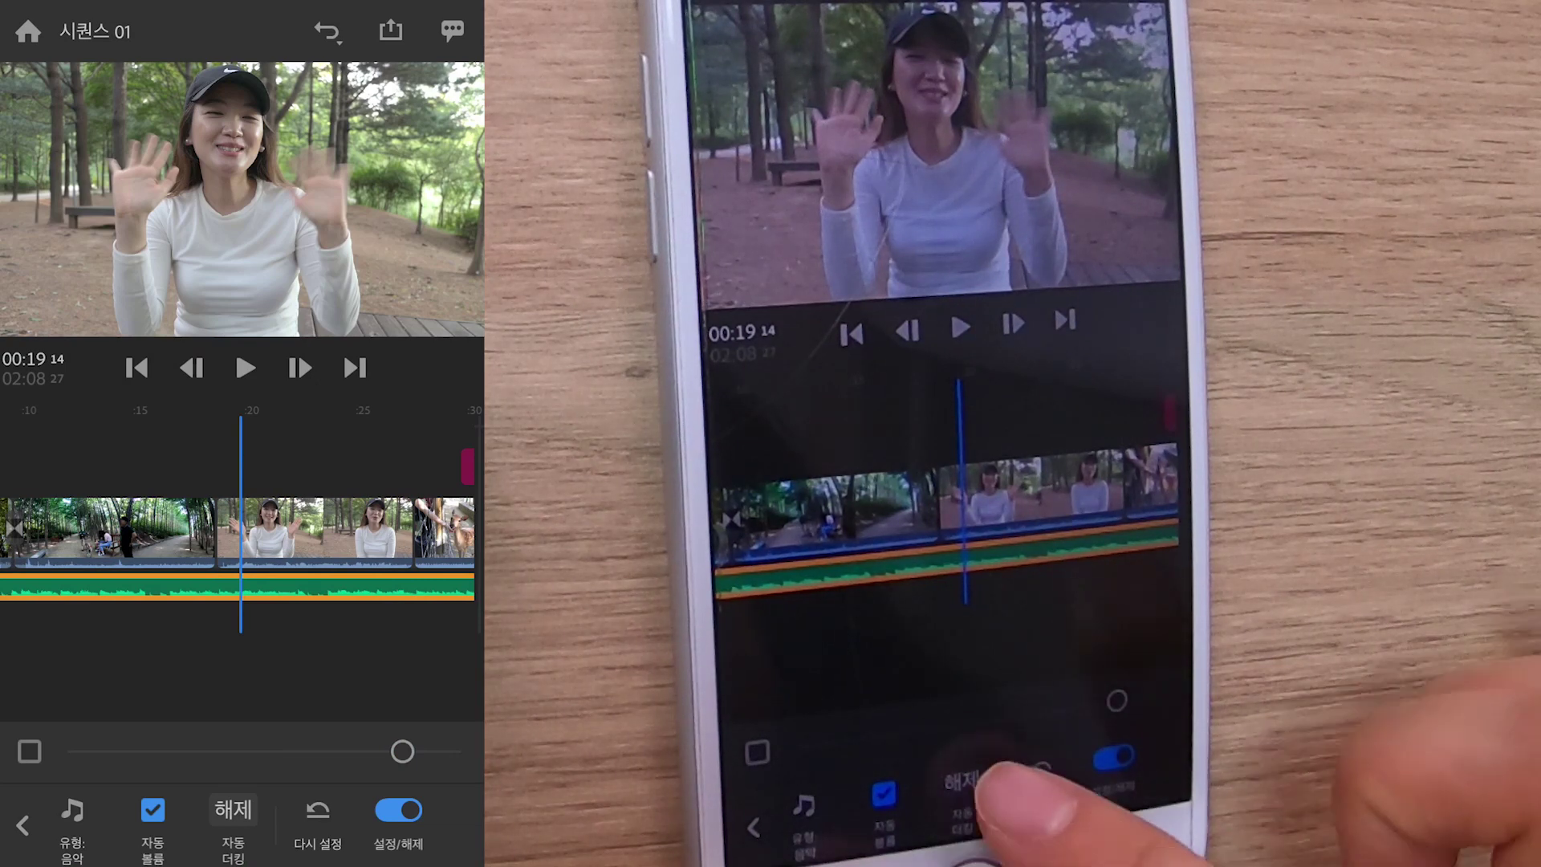
- Enable auto-ducking on the background music at level 87 and pause playback
click(232, 809)
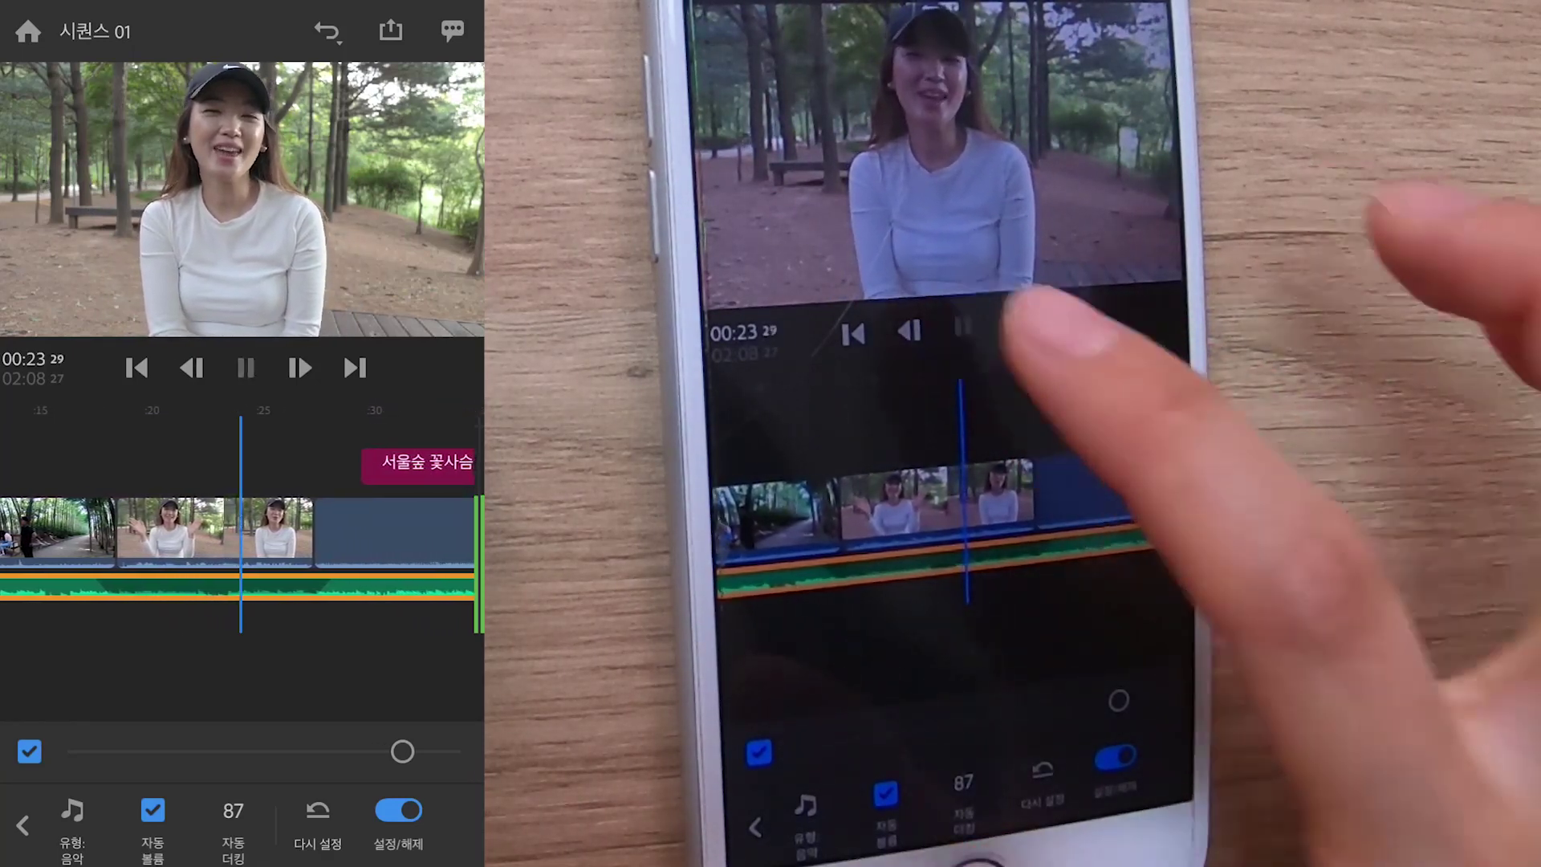
click(962, 326)
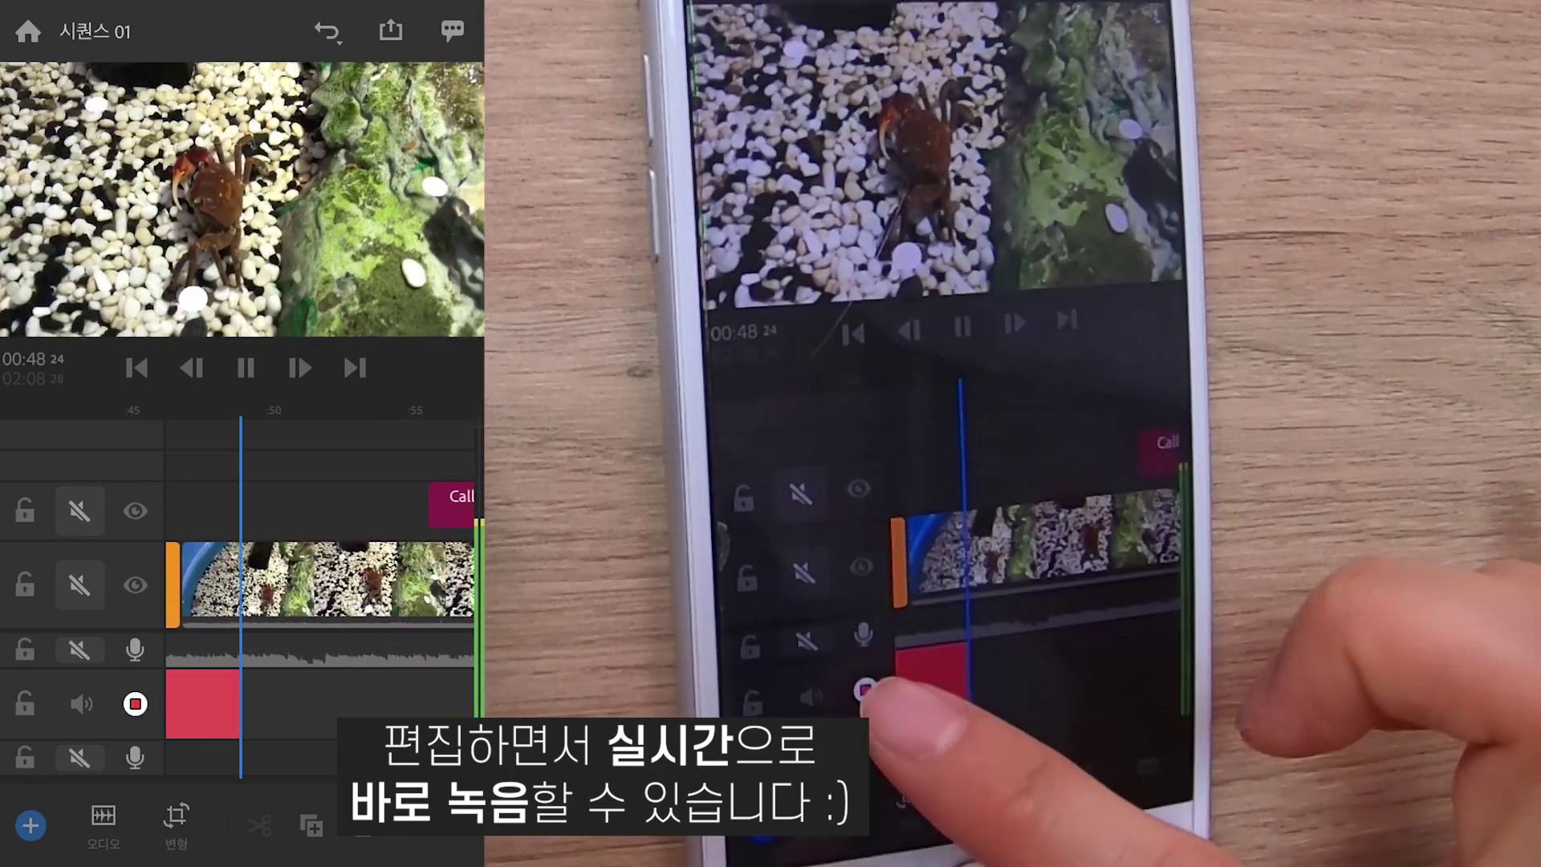
- Stop the voiceover recording and scrub back to the tortoise clip
click(345, 650)
drag(345, 650, 449, 650)
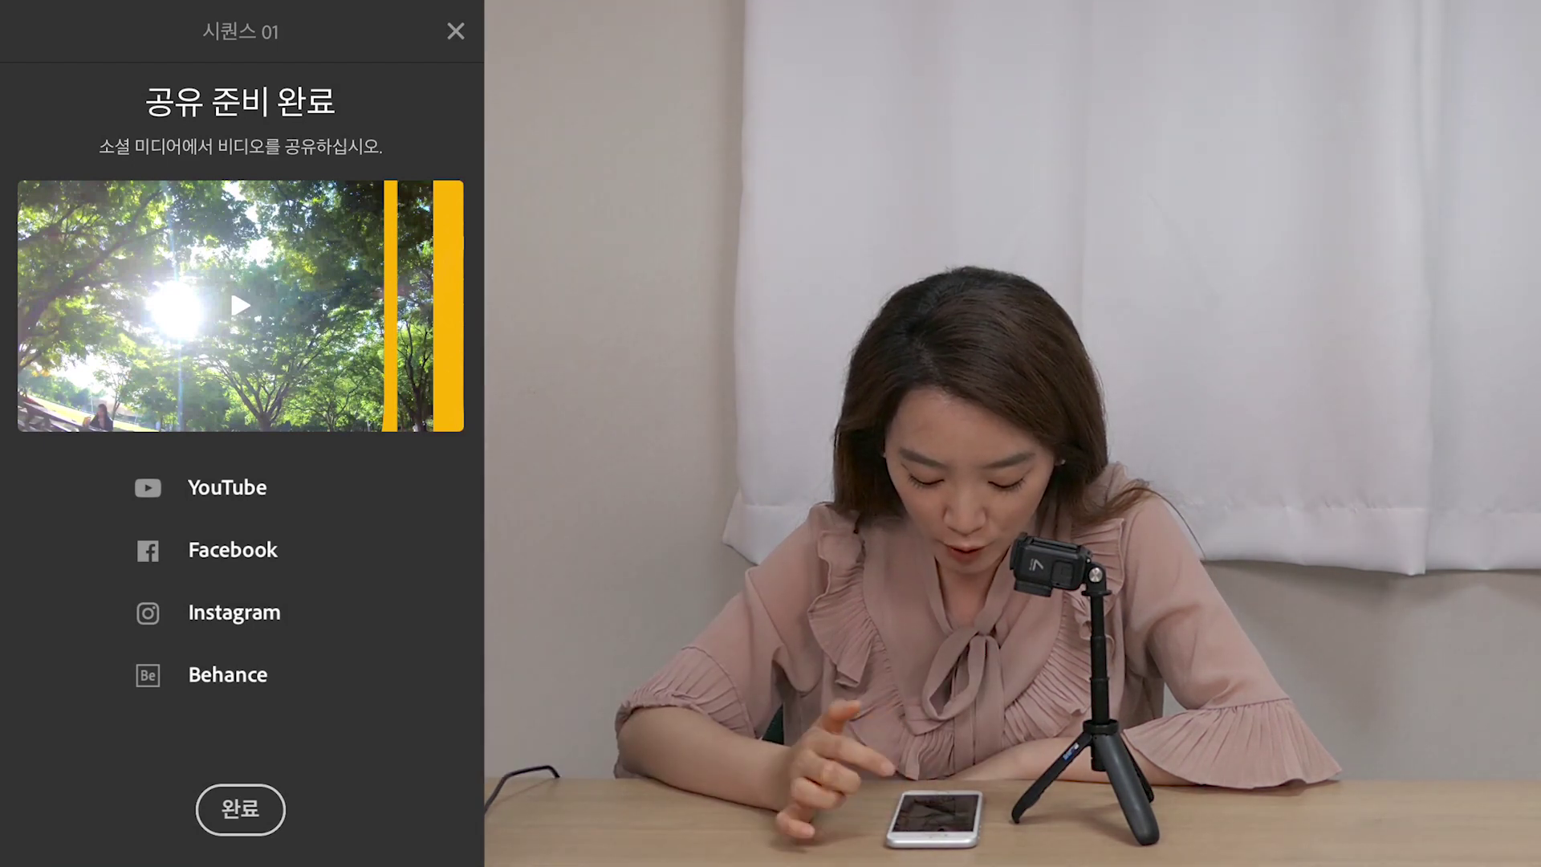
click(227, 487)
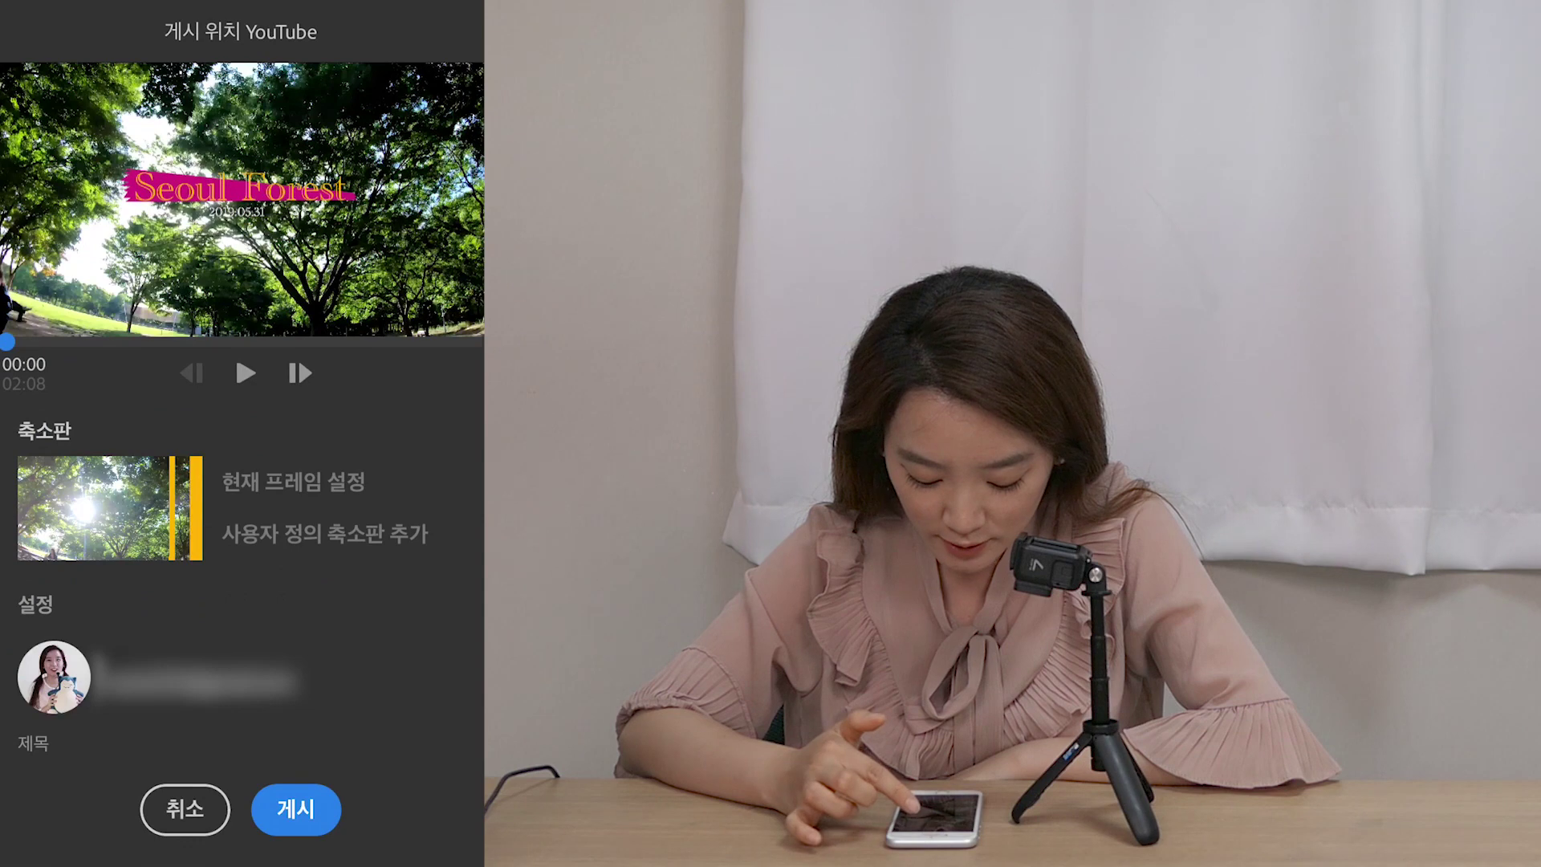
scroll(241, 481, down, 5)
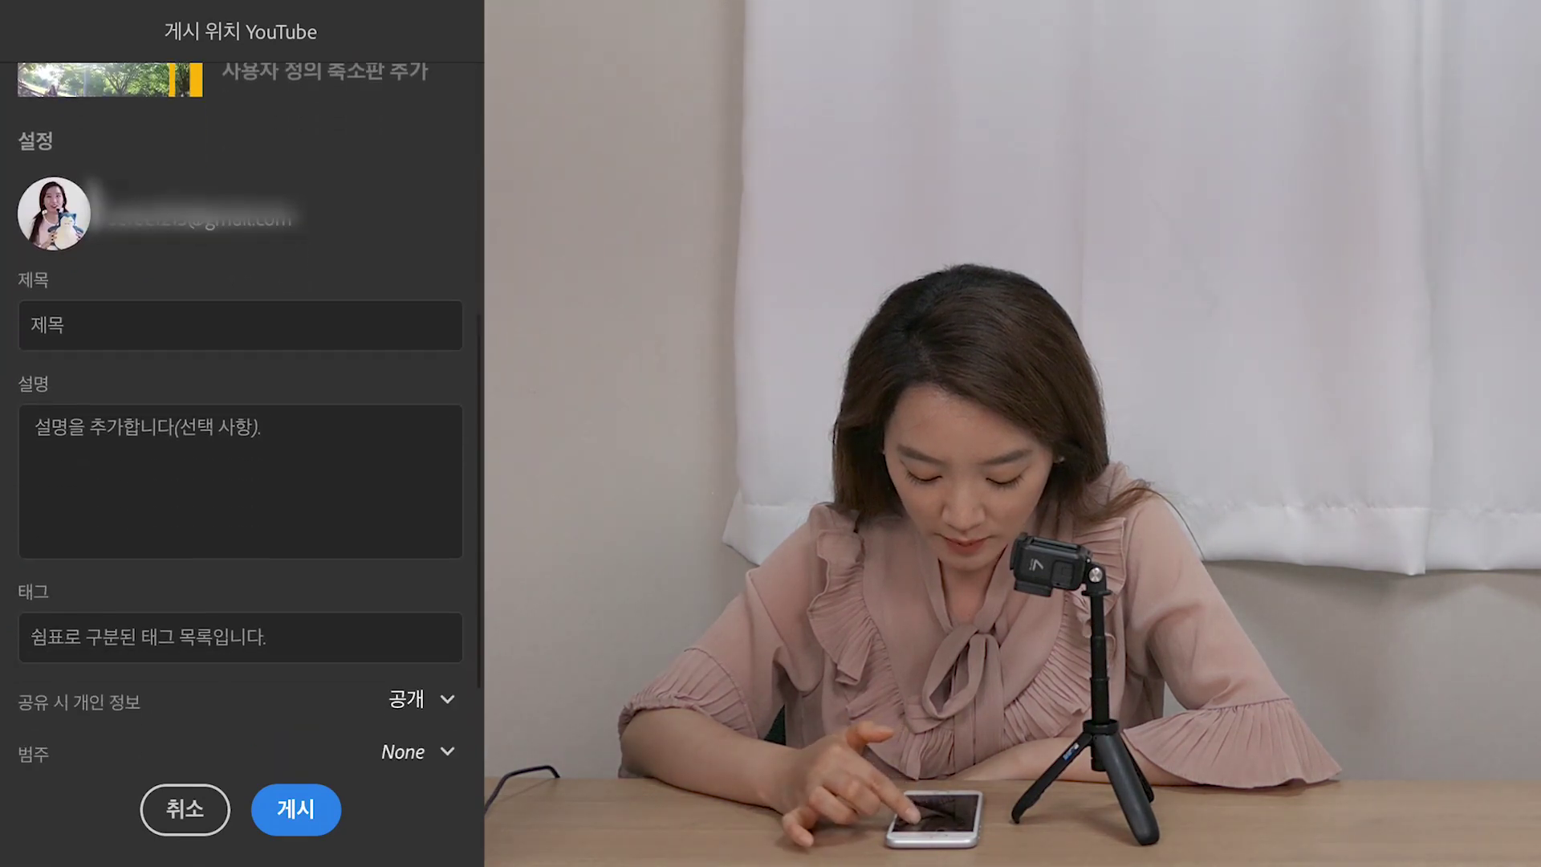
scroll(240, 481, down, 2)
scroll(241, 401, up, 10)
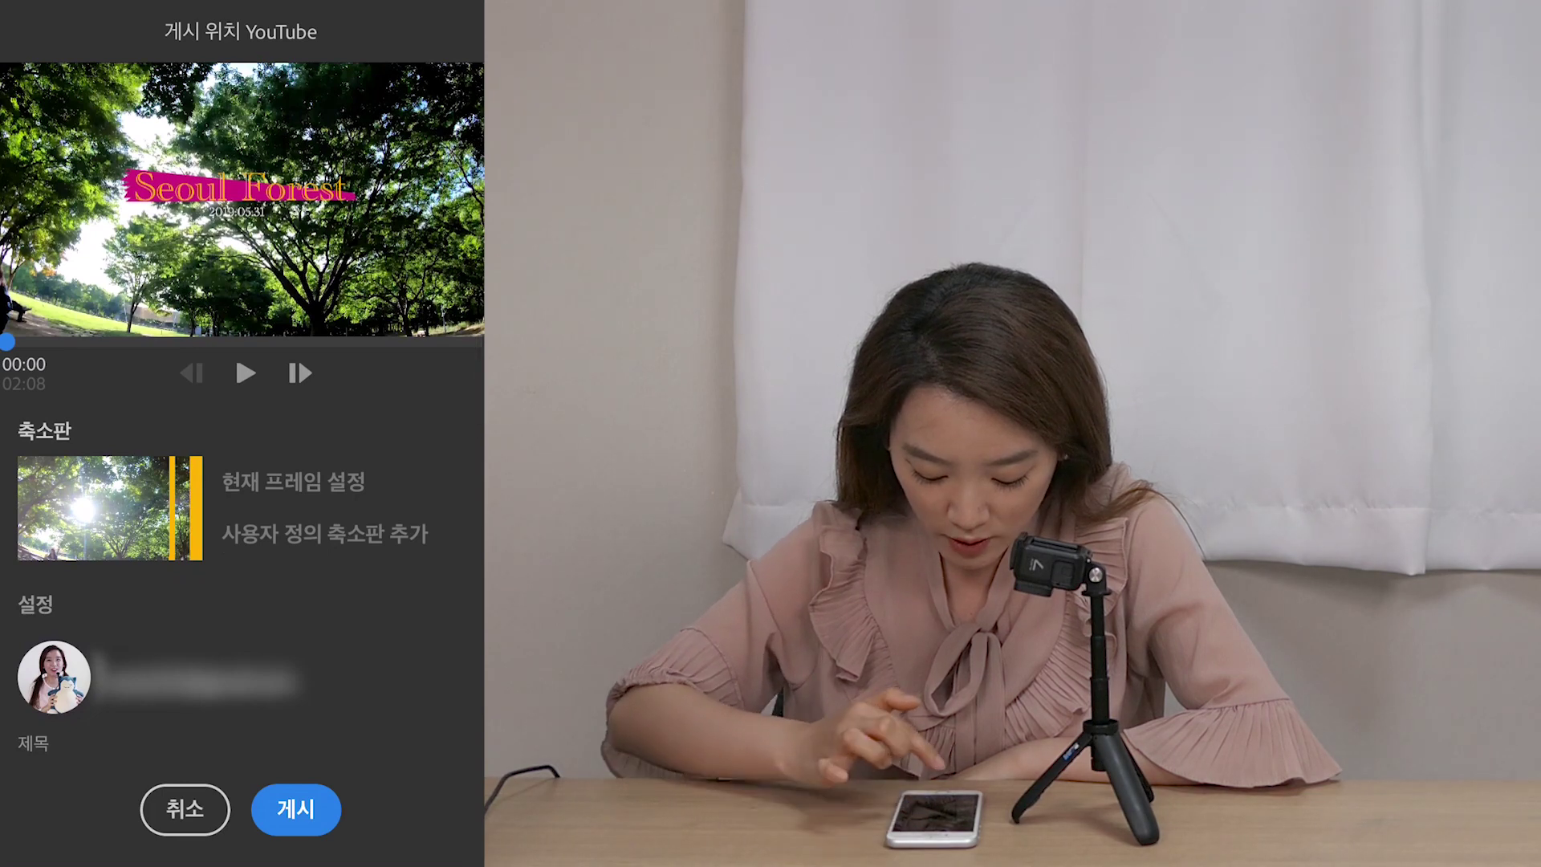
click(185, 809)
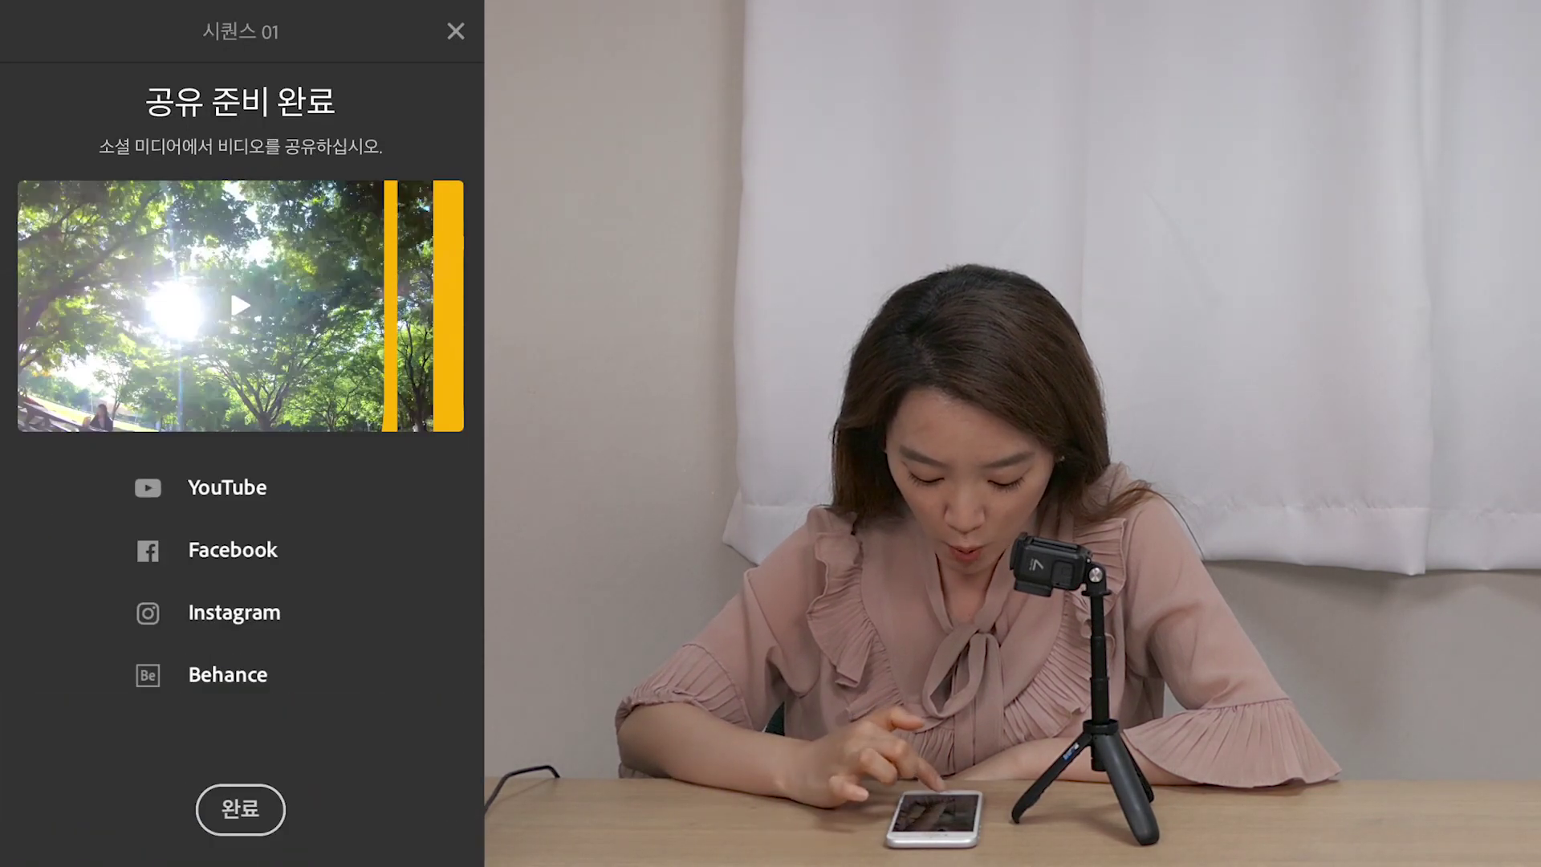
click(240, 809)
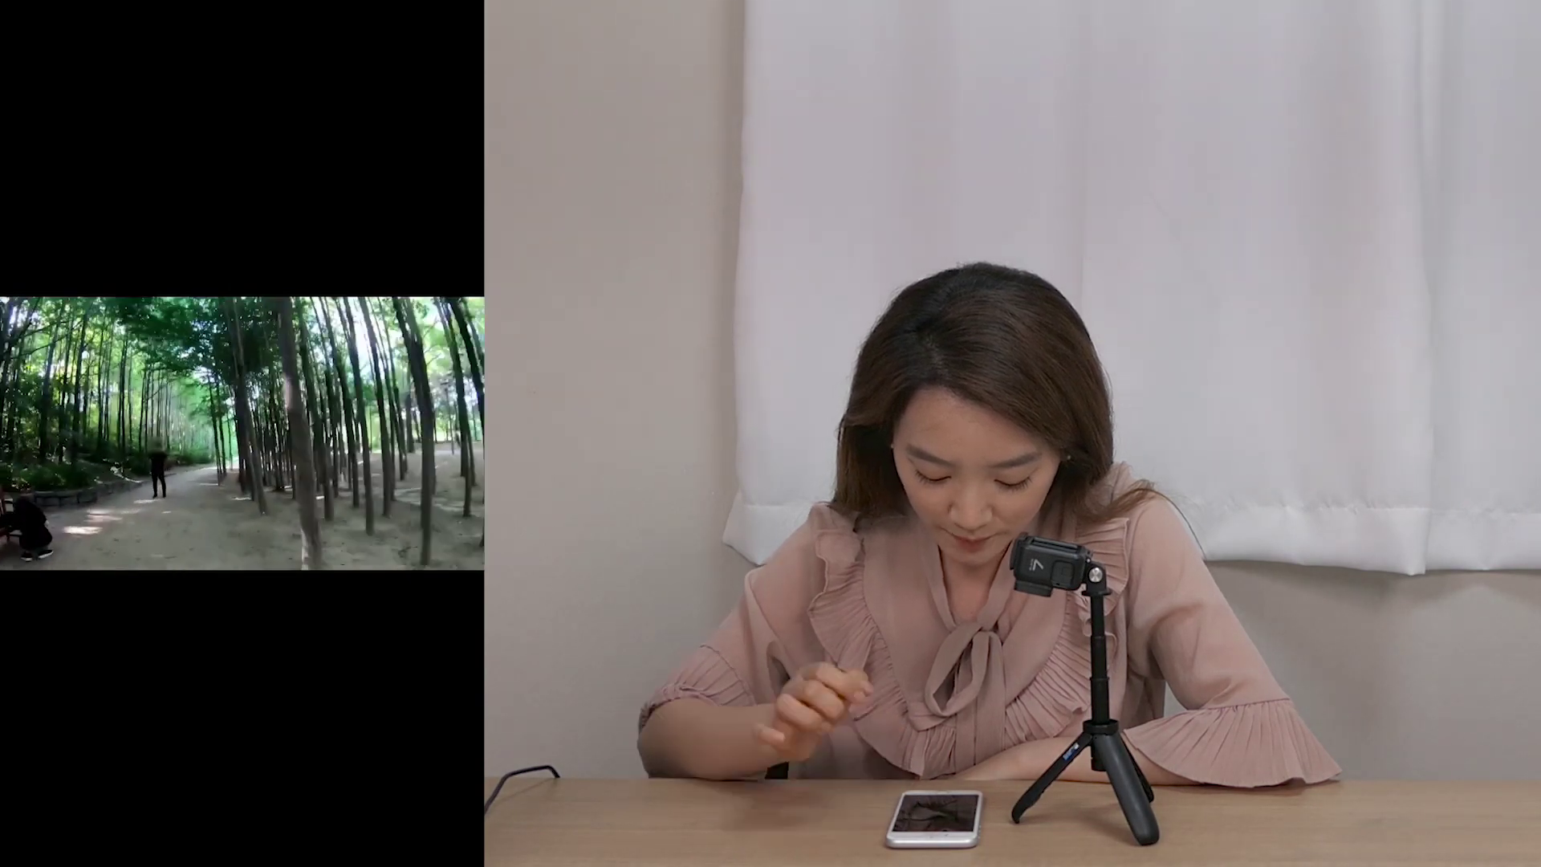
- Play the exported video in Photos, pause on the deer scene and scrub the filmstrip
click(240, 434)
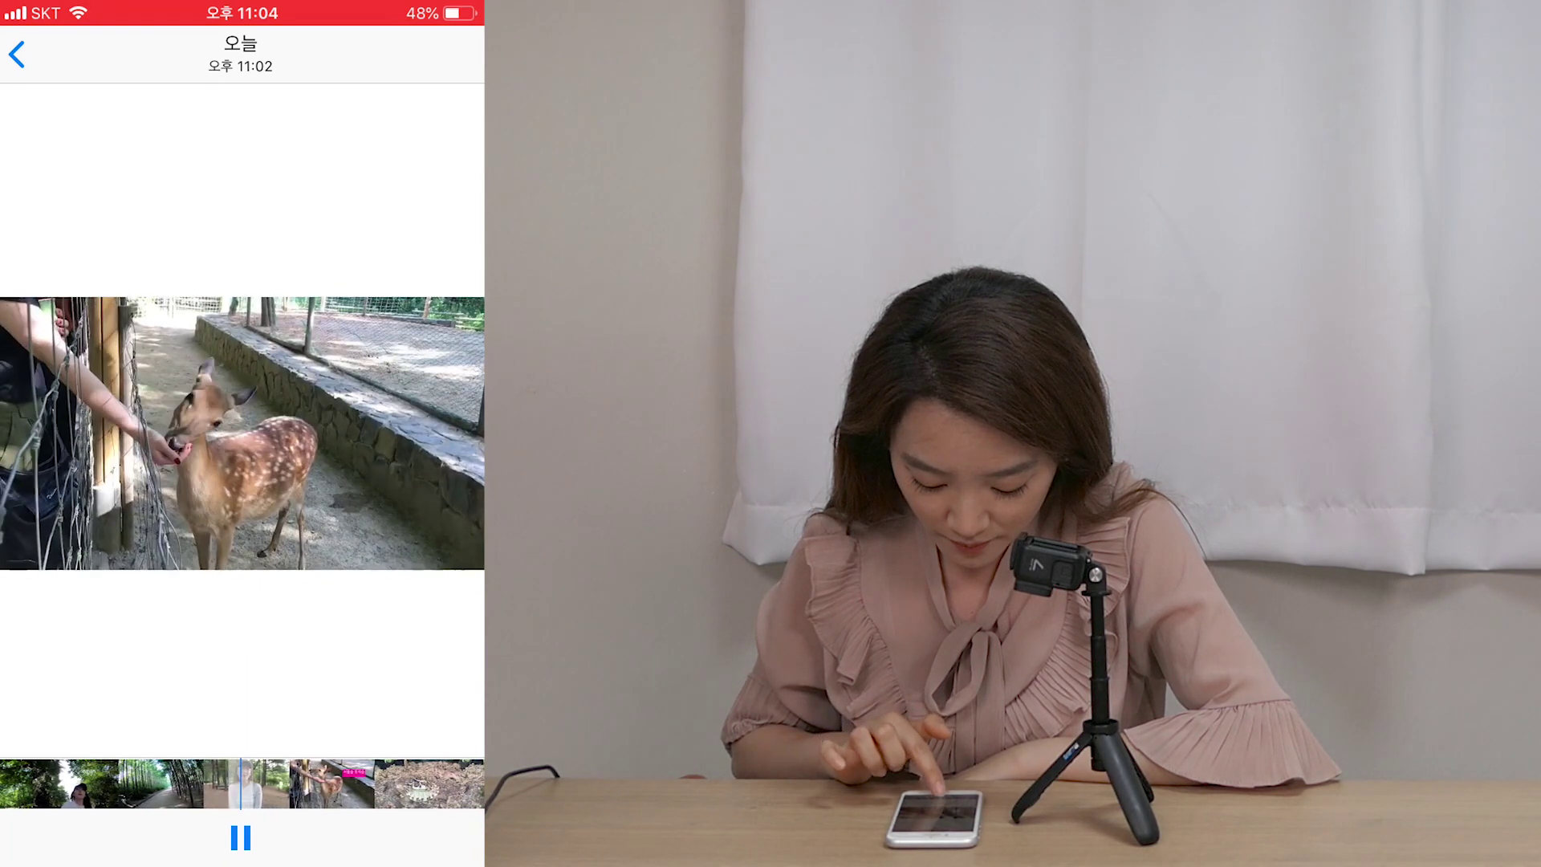
click(240, 838)
drag(241, 784, 255, 783)
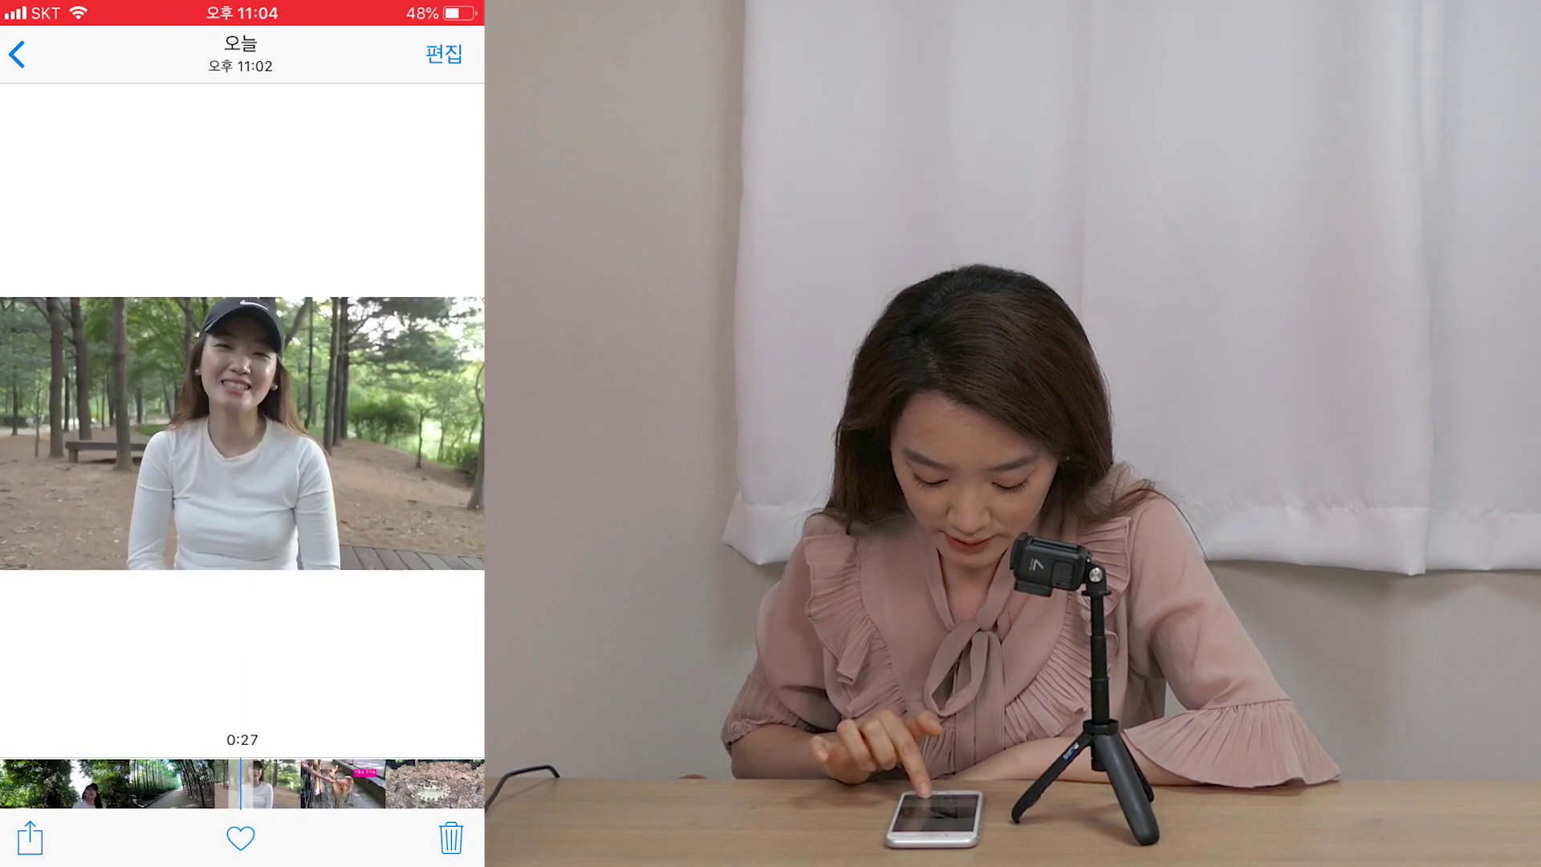
drag(240, 783, 197, 783)
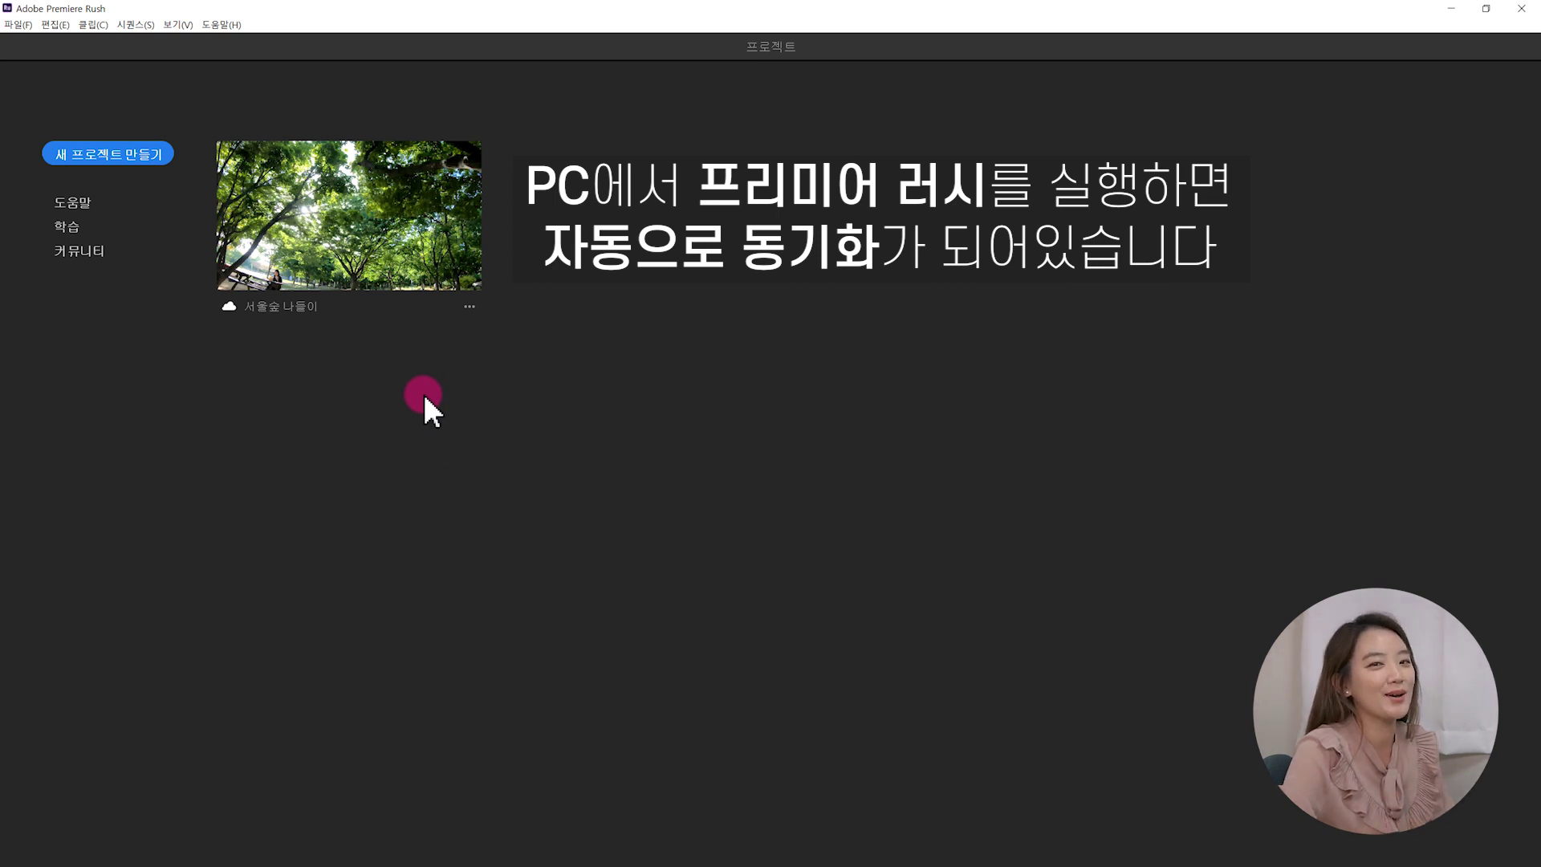
- Open the 서울숲 나들이 project from the desktop Rush home screen
click(355, 286)
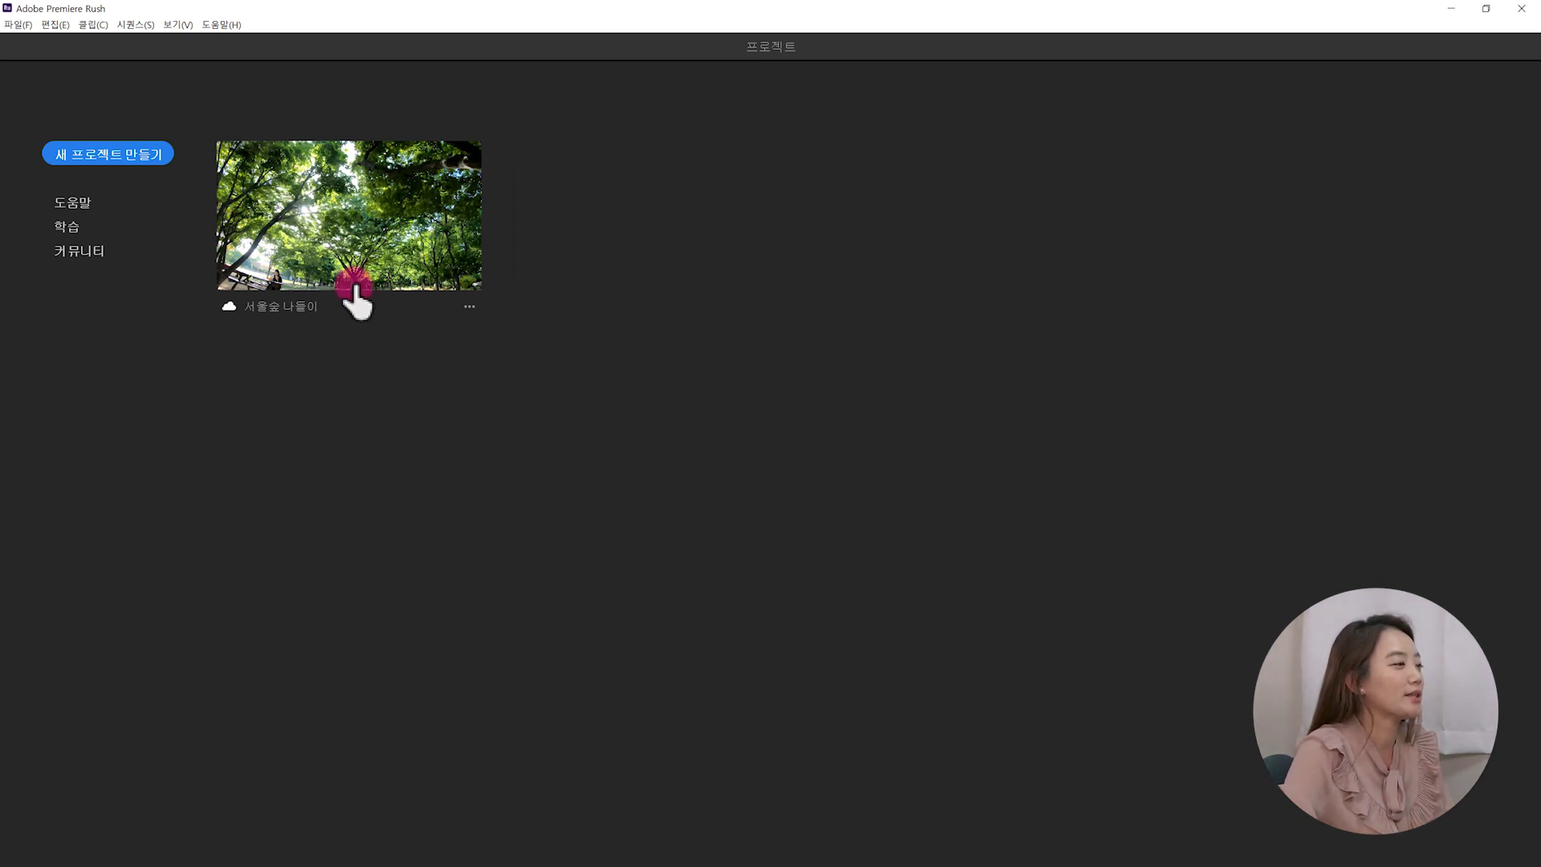
click(337, 218)
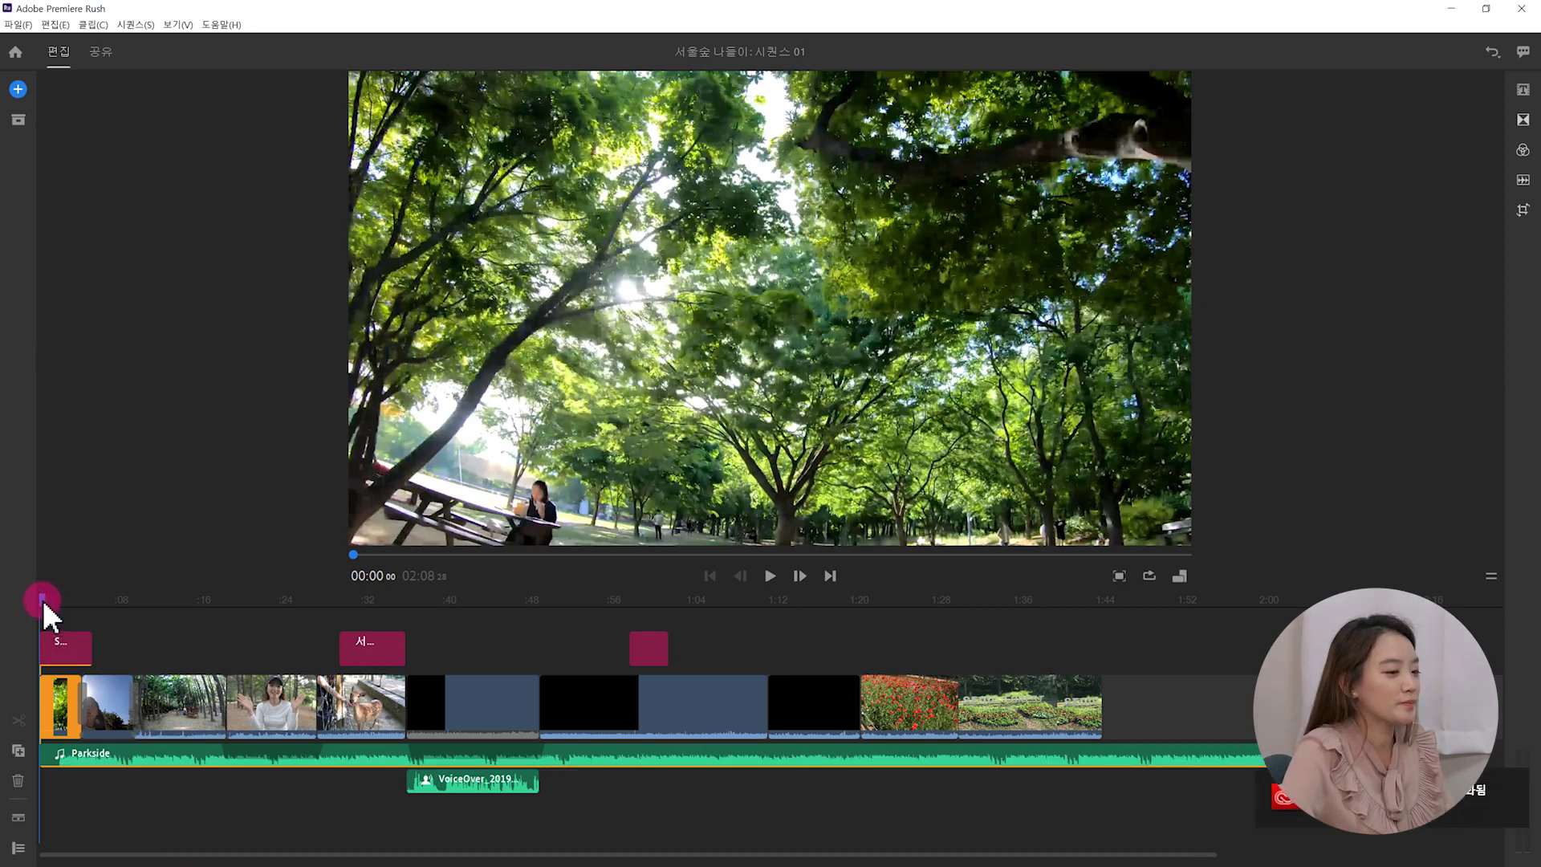
- Play through the sequence, scrubbing past the forest path and deer clips to 00:47
key(space)
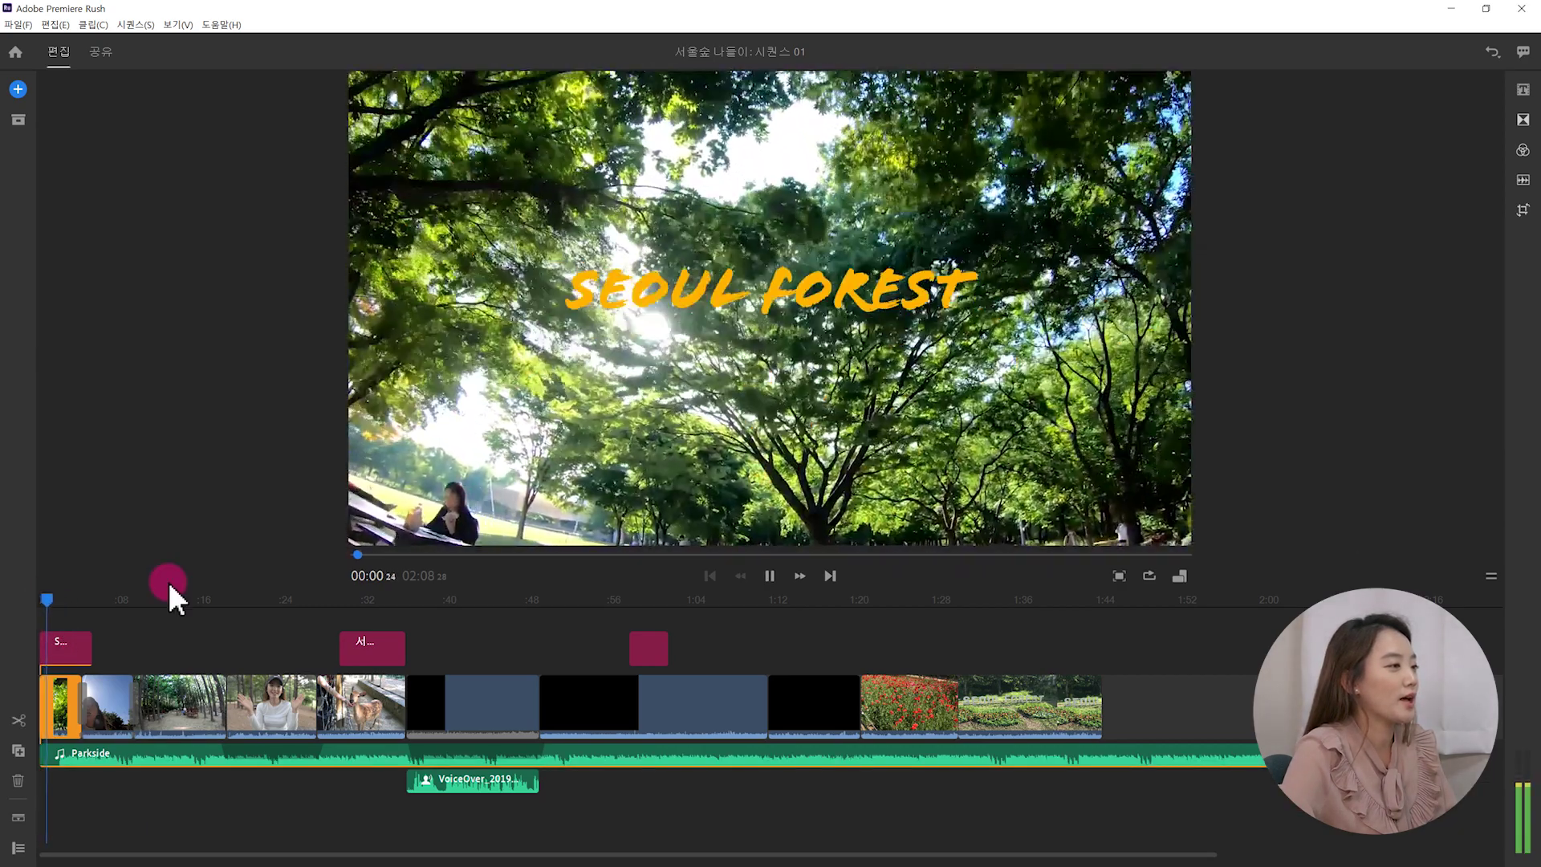
click(402, 542)
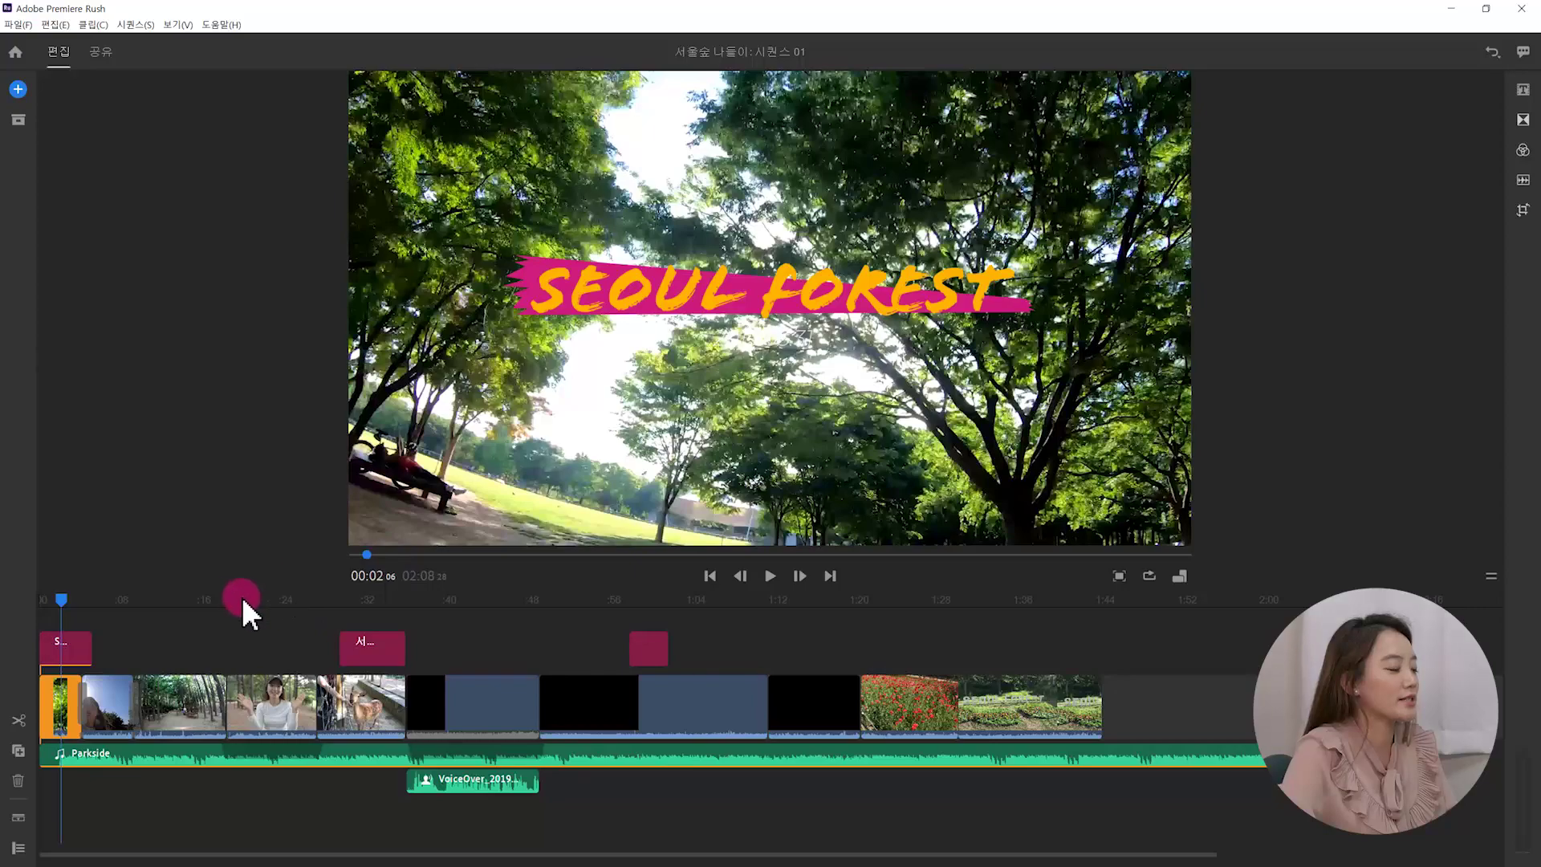
drag(242, 596, 210, 599)
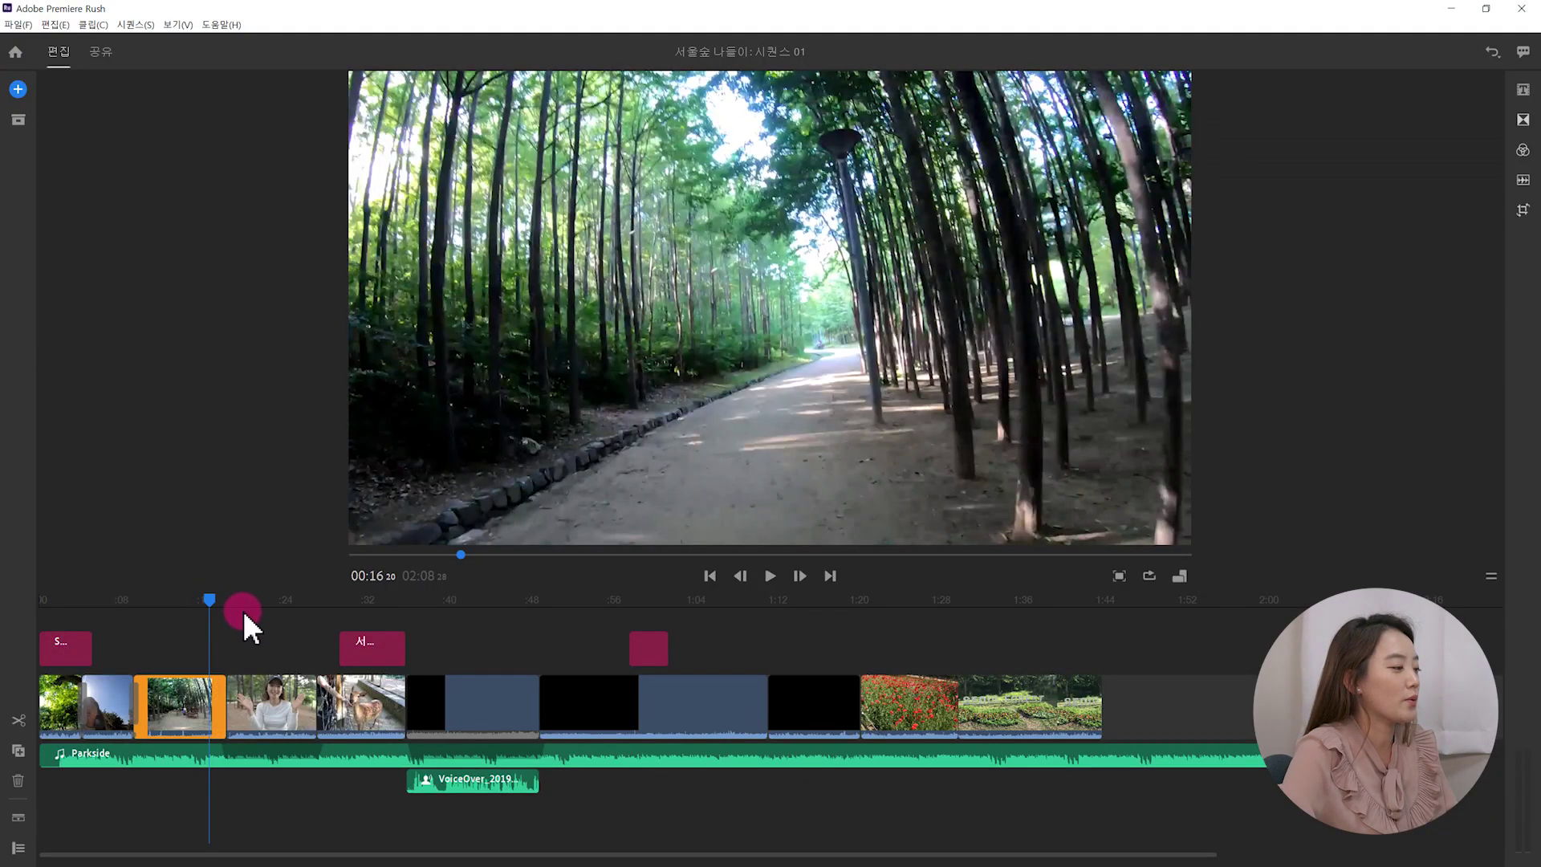
key(space)
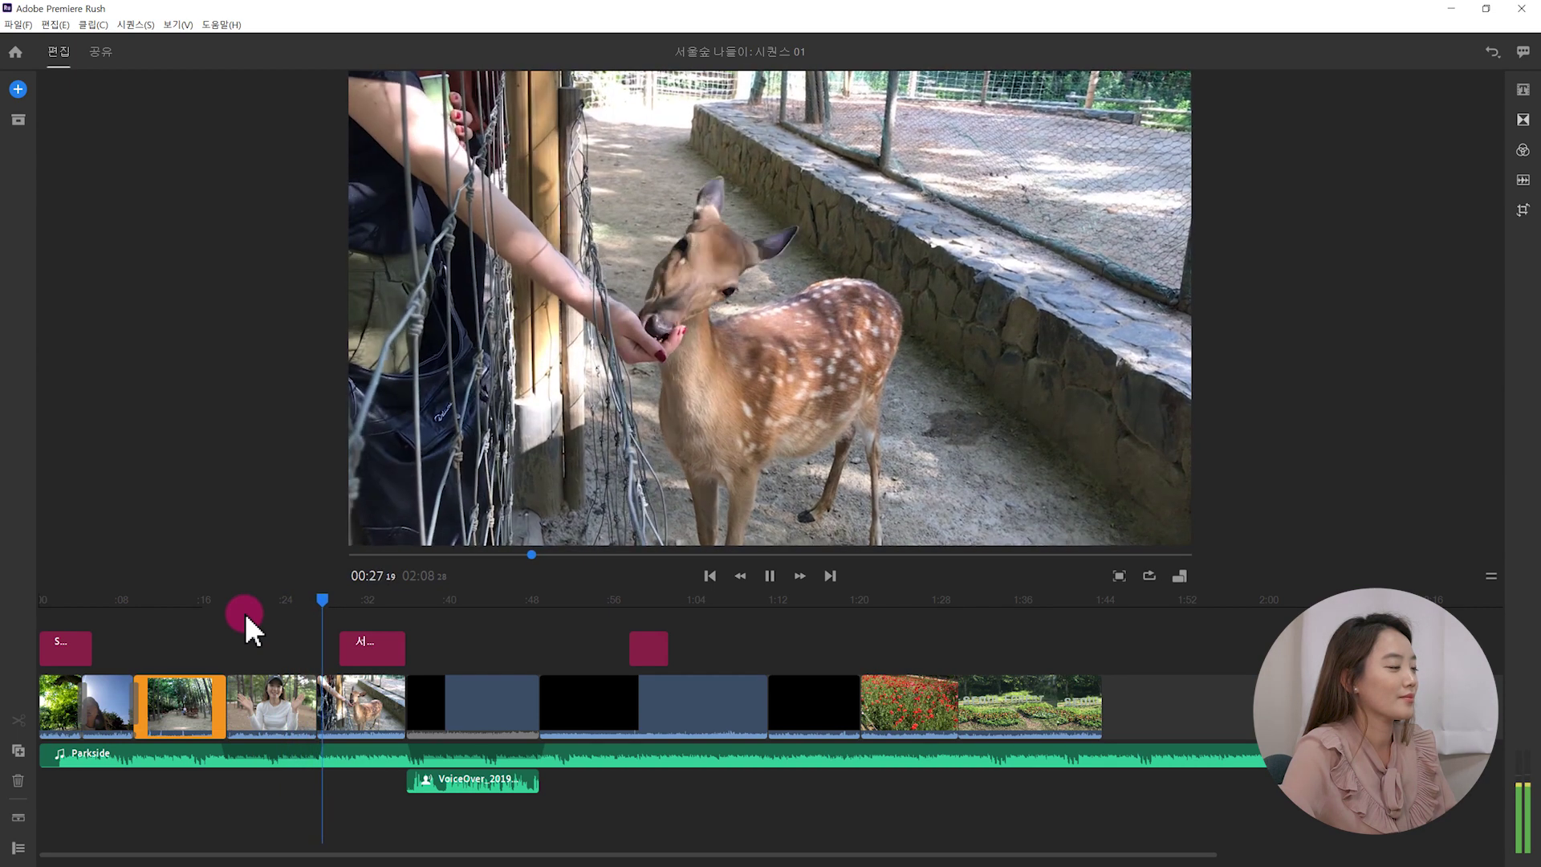
key(space)
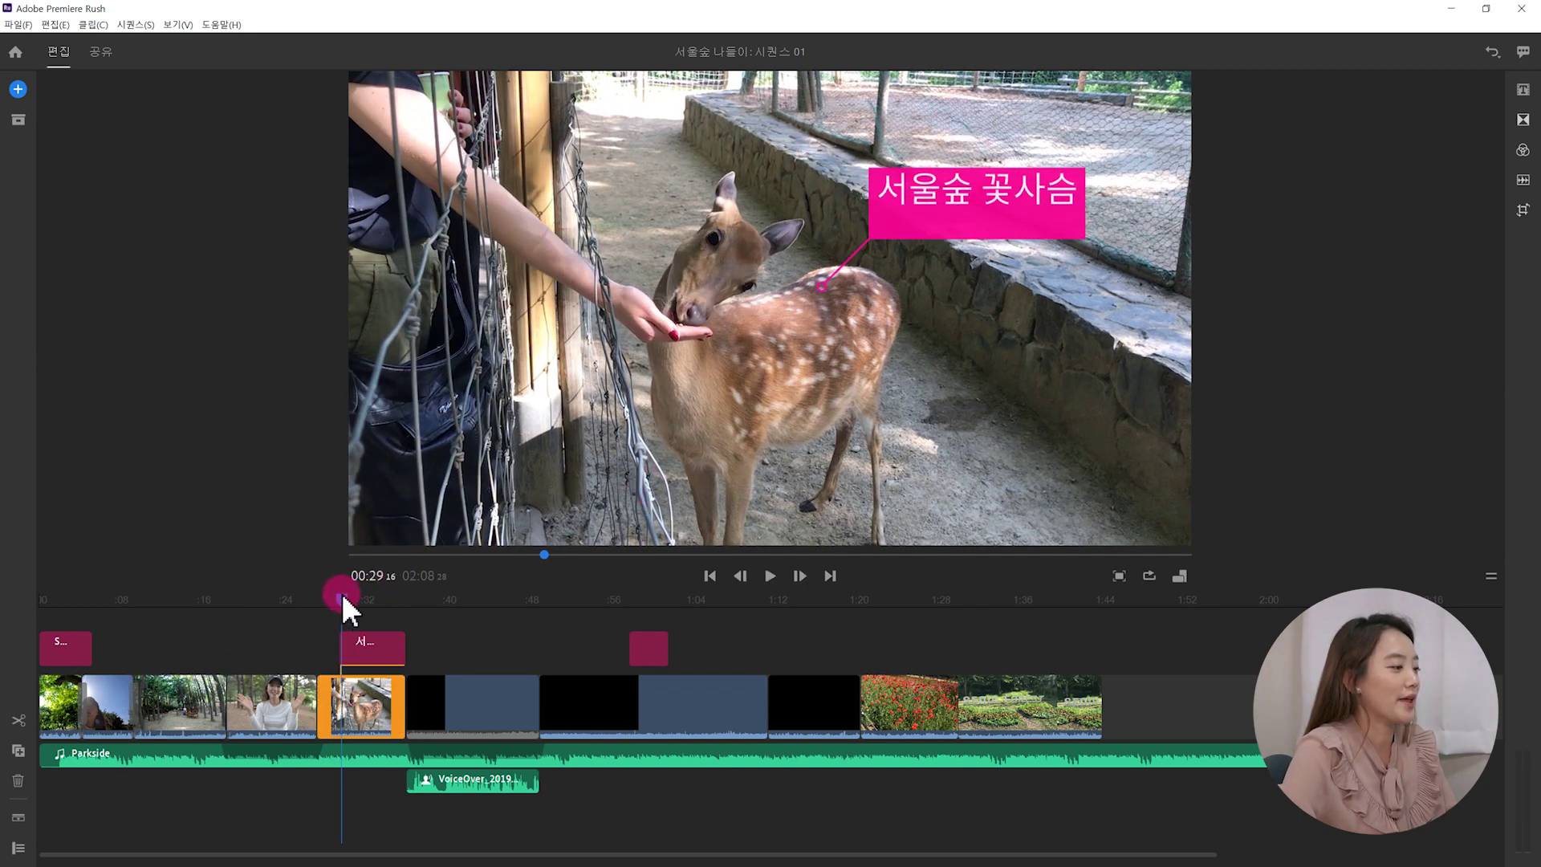
drag(343, 598, 388, 601)
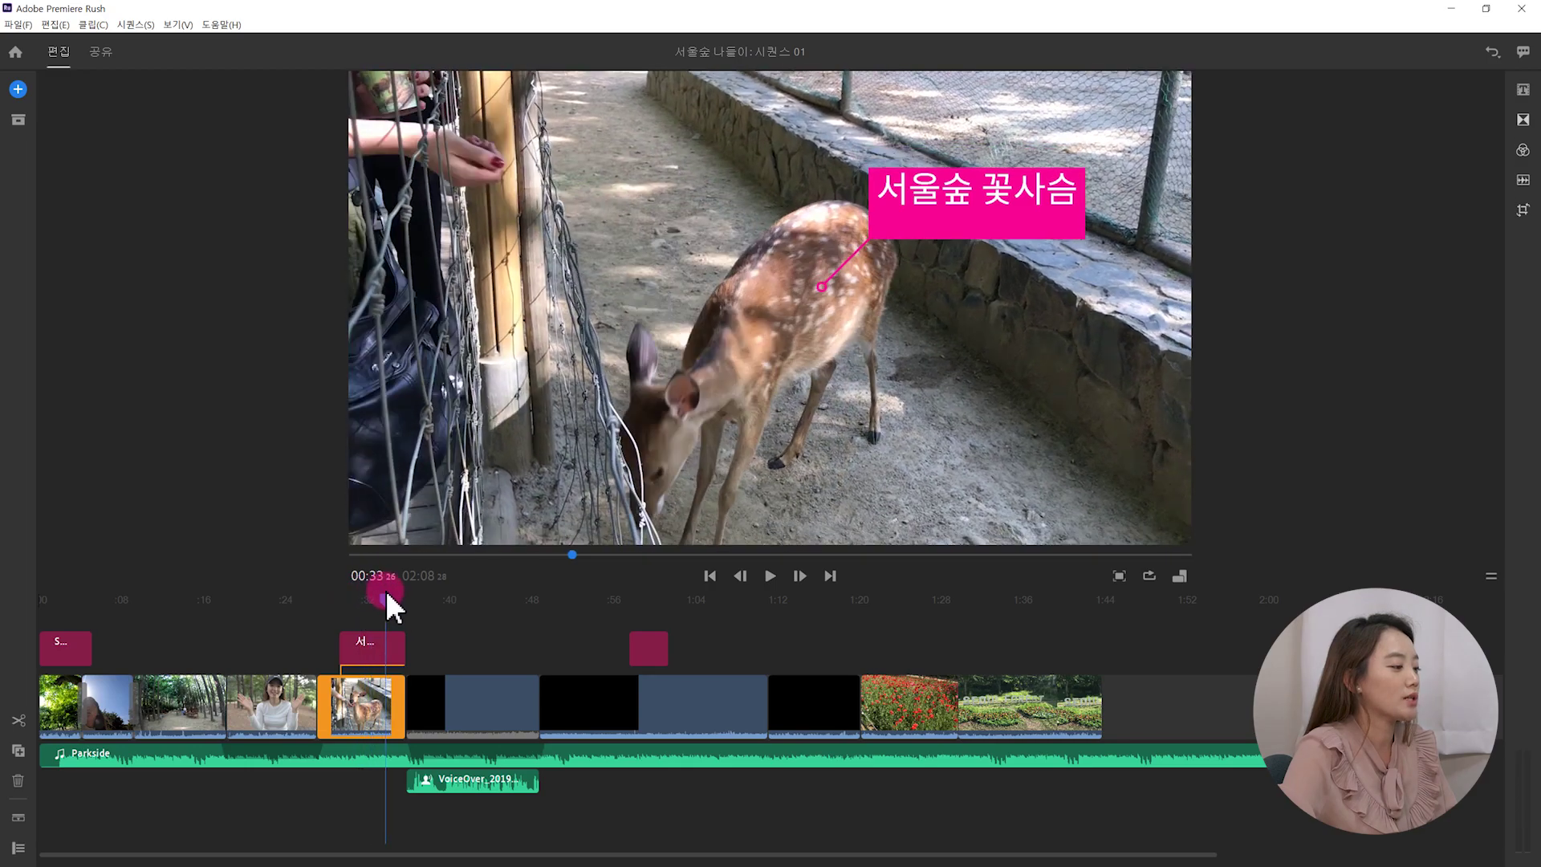
drag(388, 600, 412, 601)
key(space)
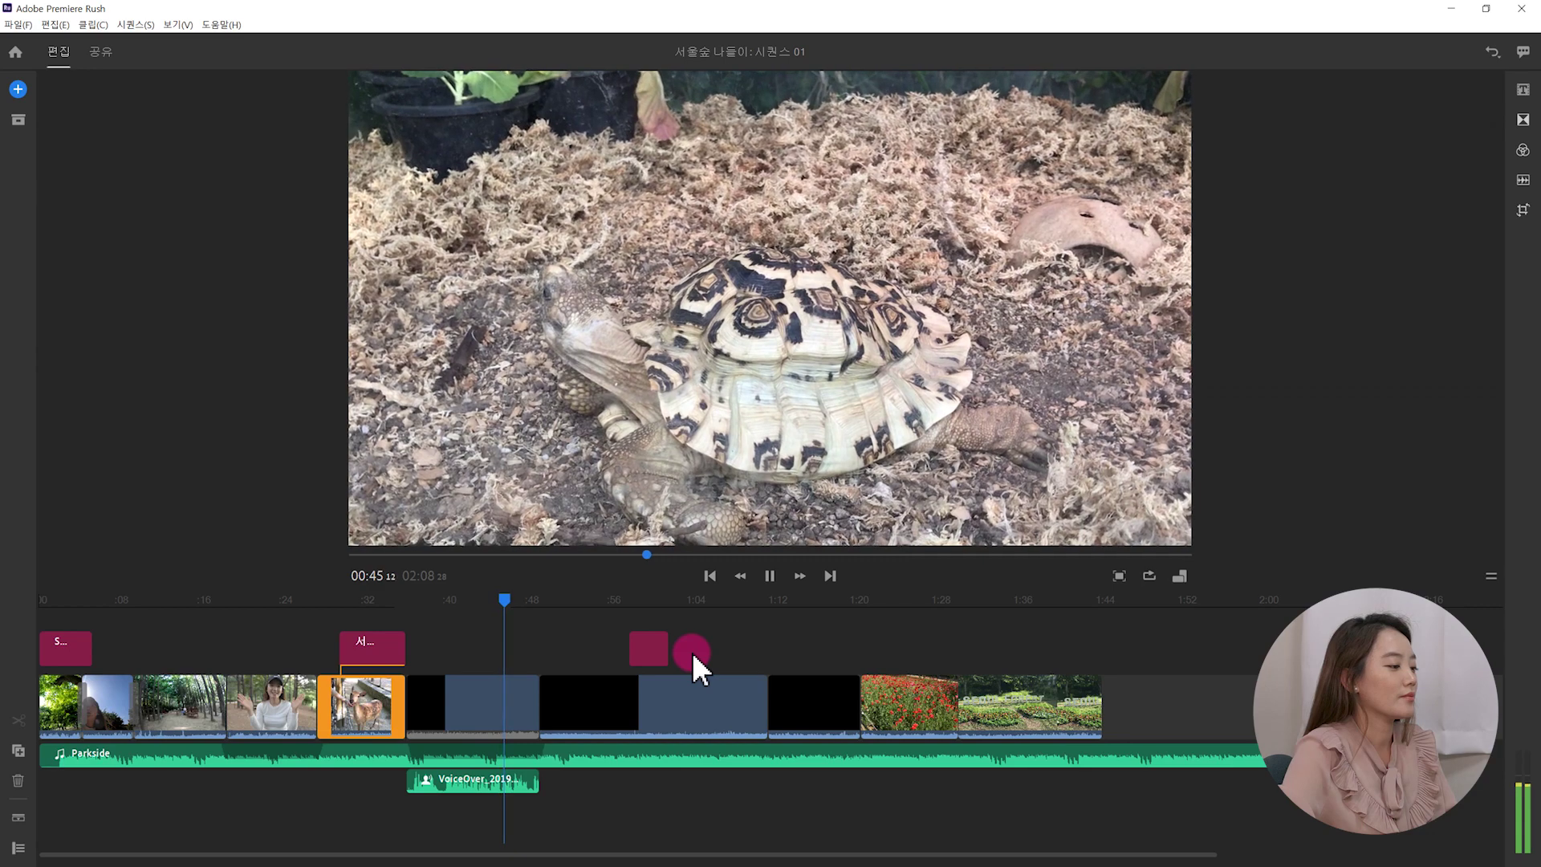
click(769, 575)
- Select the voiceover clip and split it at about 00:38 on the turtle frame
click(431, 788)
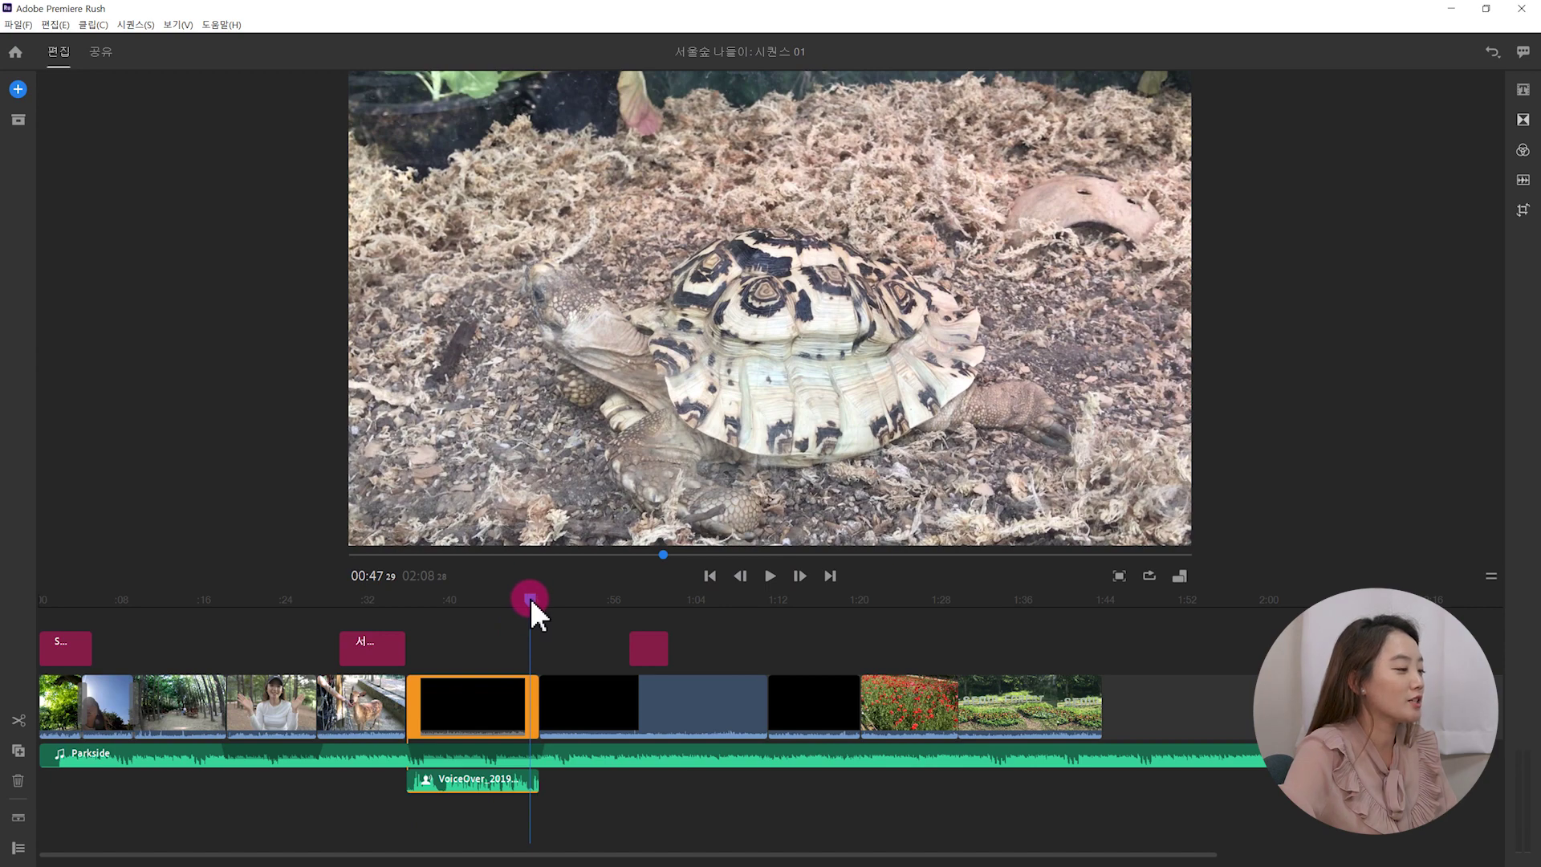
drag(530, 600, 435, 626)
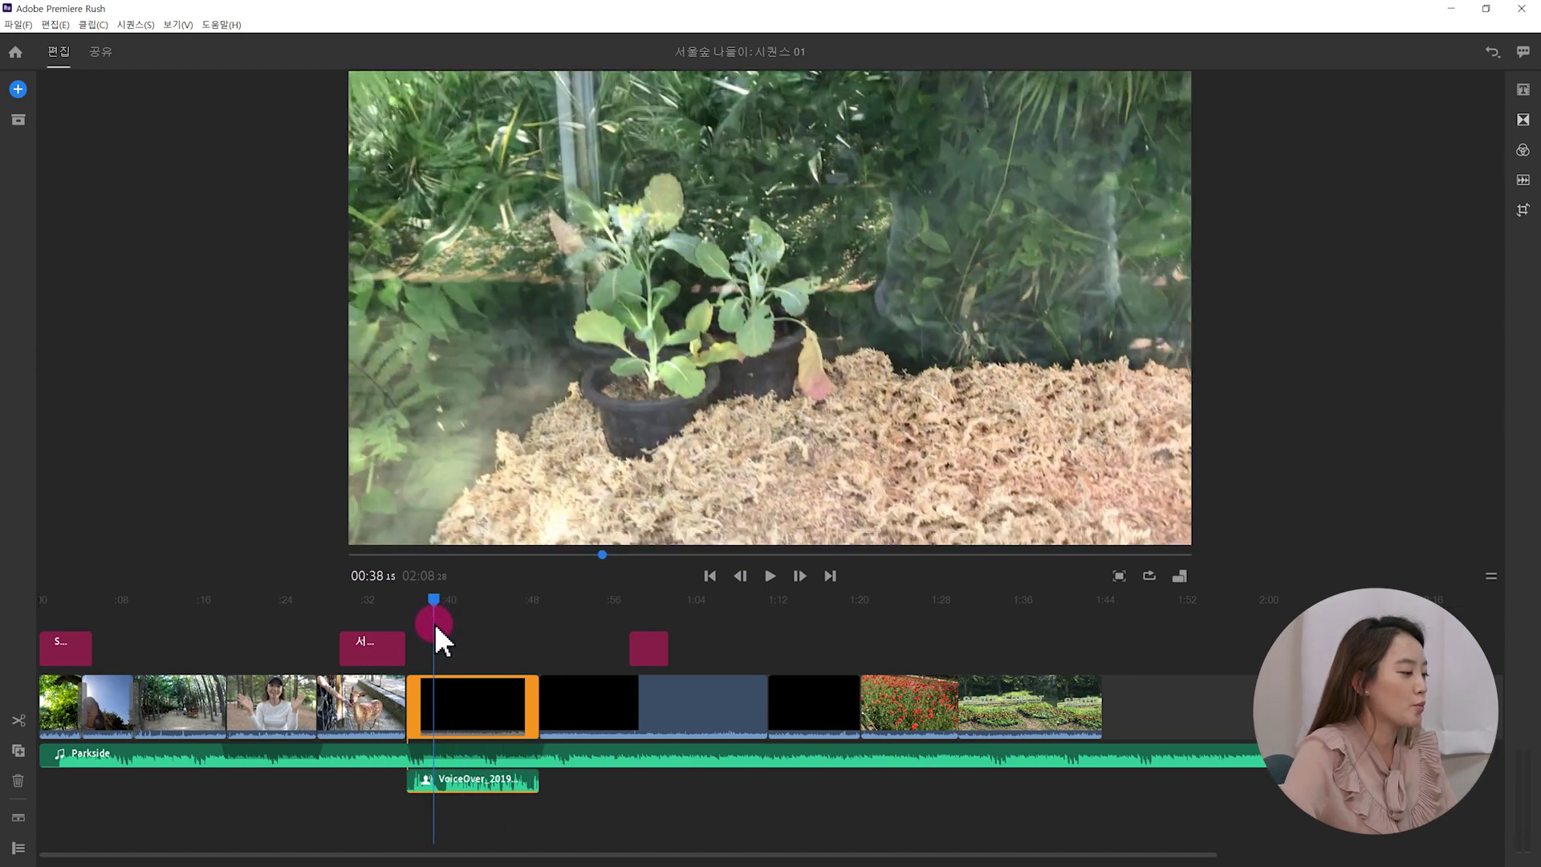
click(602, 794)
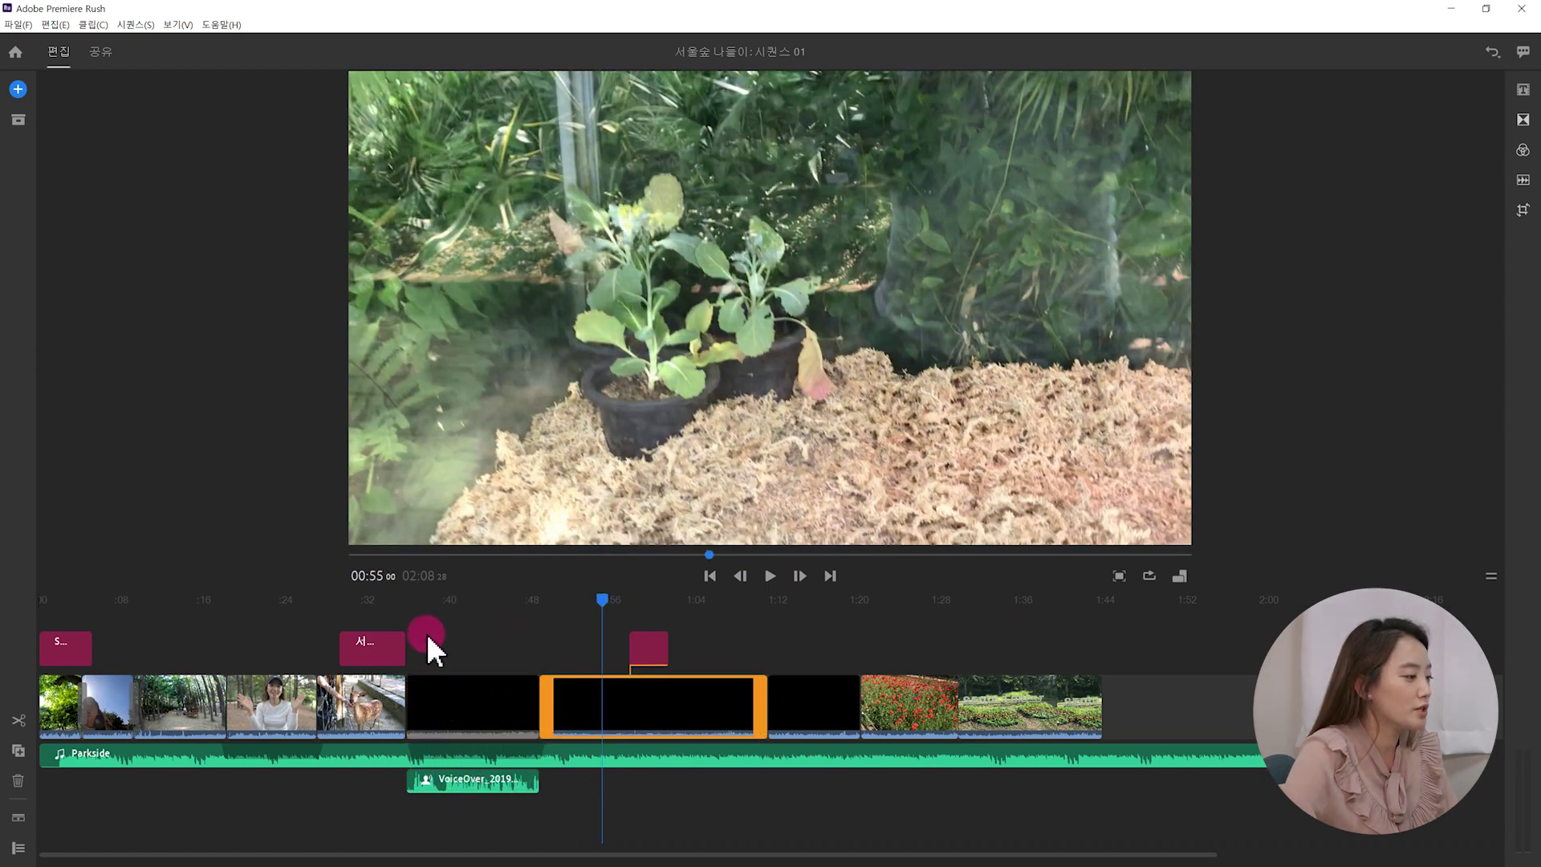
click(451, 783)
drag(446, 590, 440, 617)
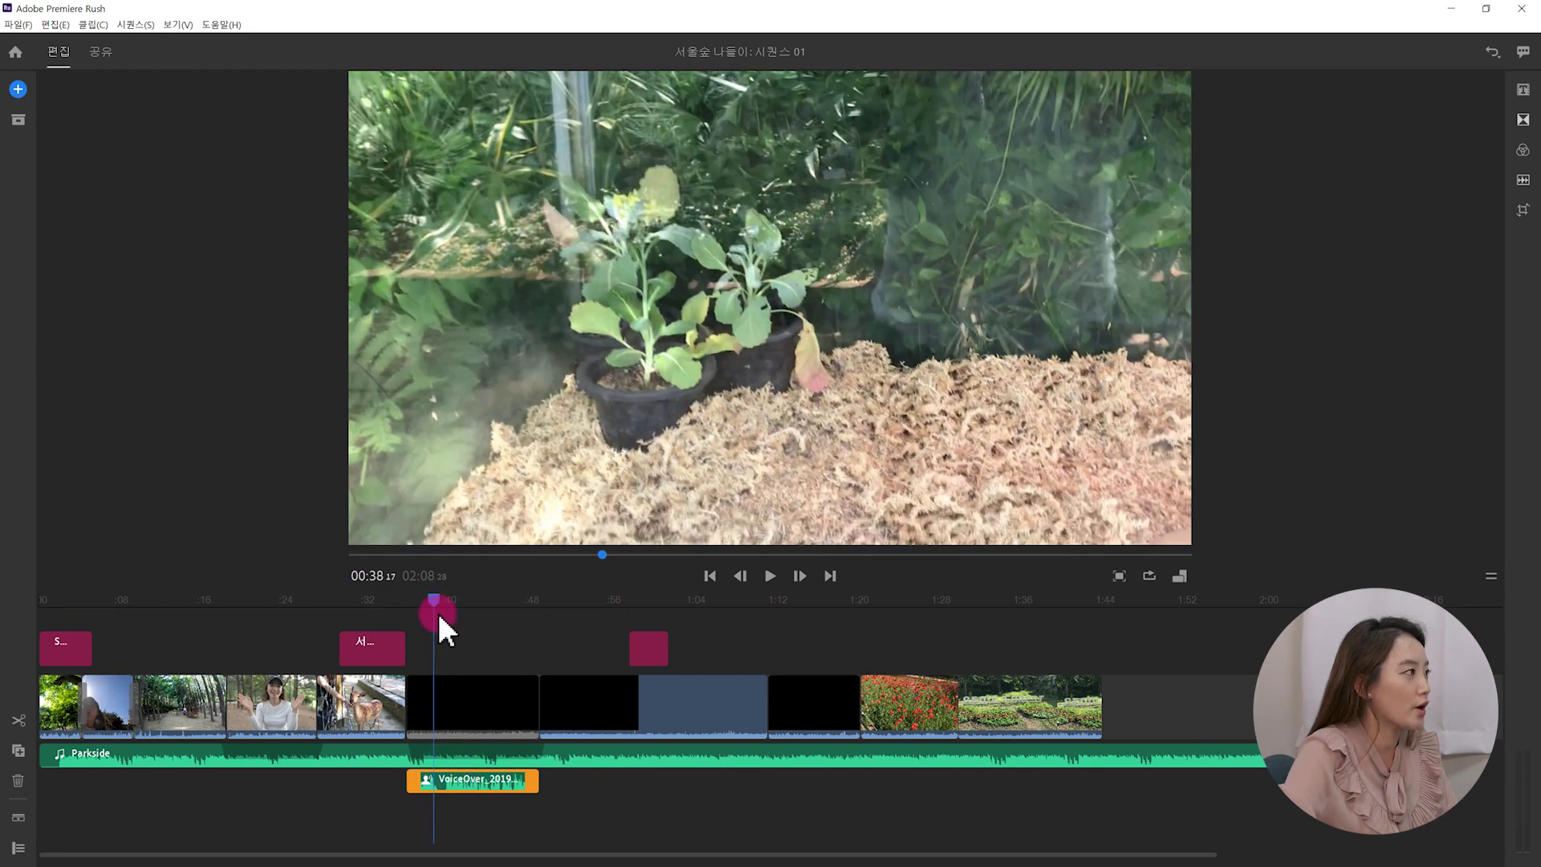
drag(440, 617, 440, 613)
click(24, 730)
- Trim the start of the second voiceover piece and play it back from 00:37
scroll(586, 788, up, 2)
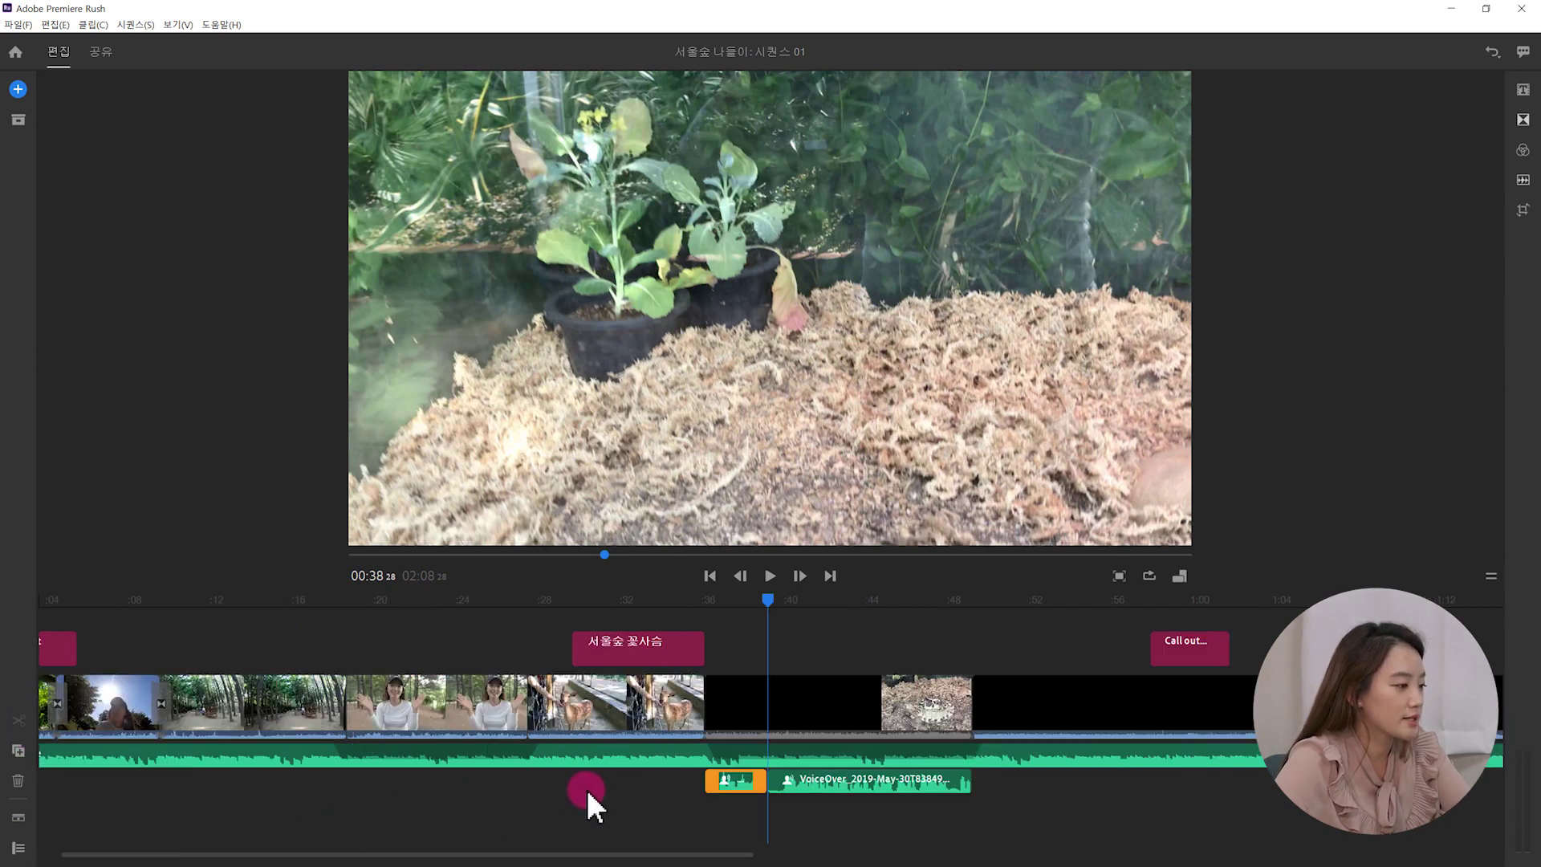
scroll(633, 779, up, 2)
drag(780, 598, 802, 597)
drag(772, 780, 858, 783)
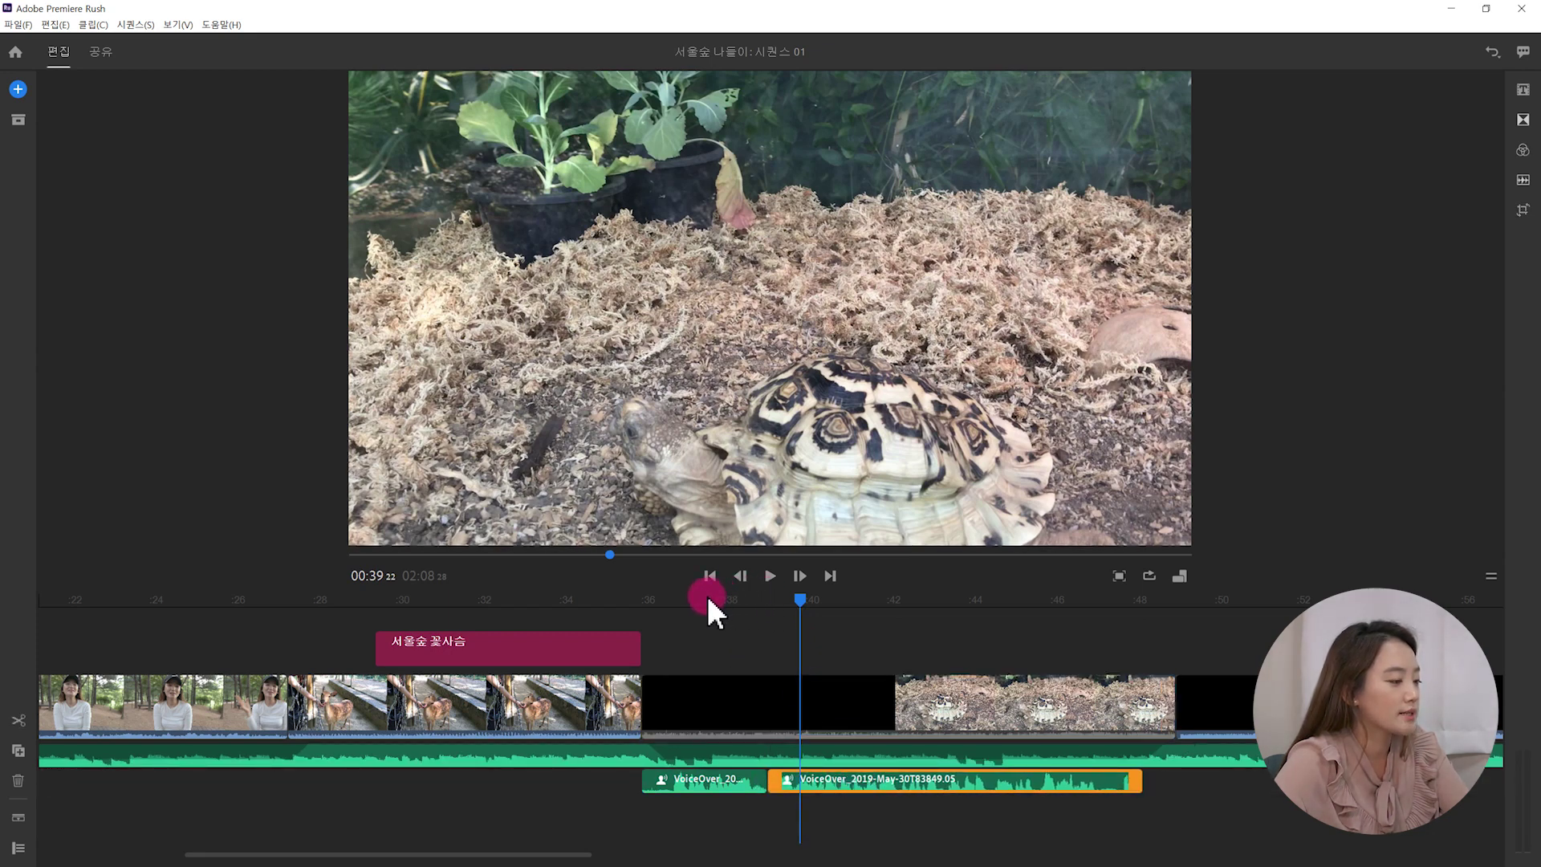
drag(706, 598, 730, 600)
click(769, 576)
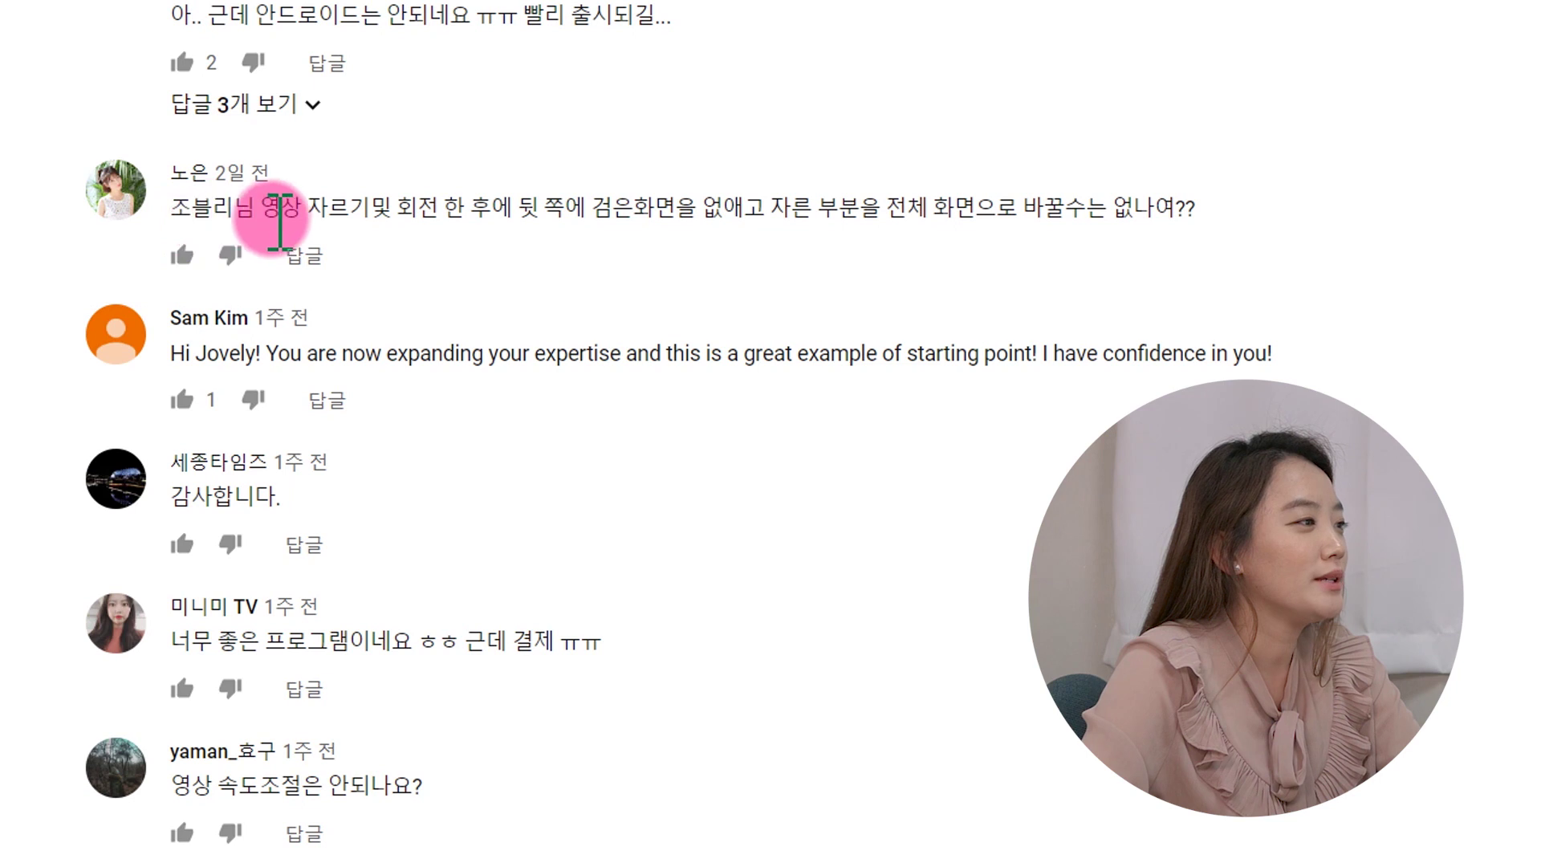
- Highlight the viewer's question about removing black bars after cropping and rotating, then deselect
drag(280, 220, 291, 214)
drag(427, 221, 1240, 213)
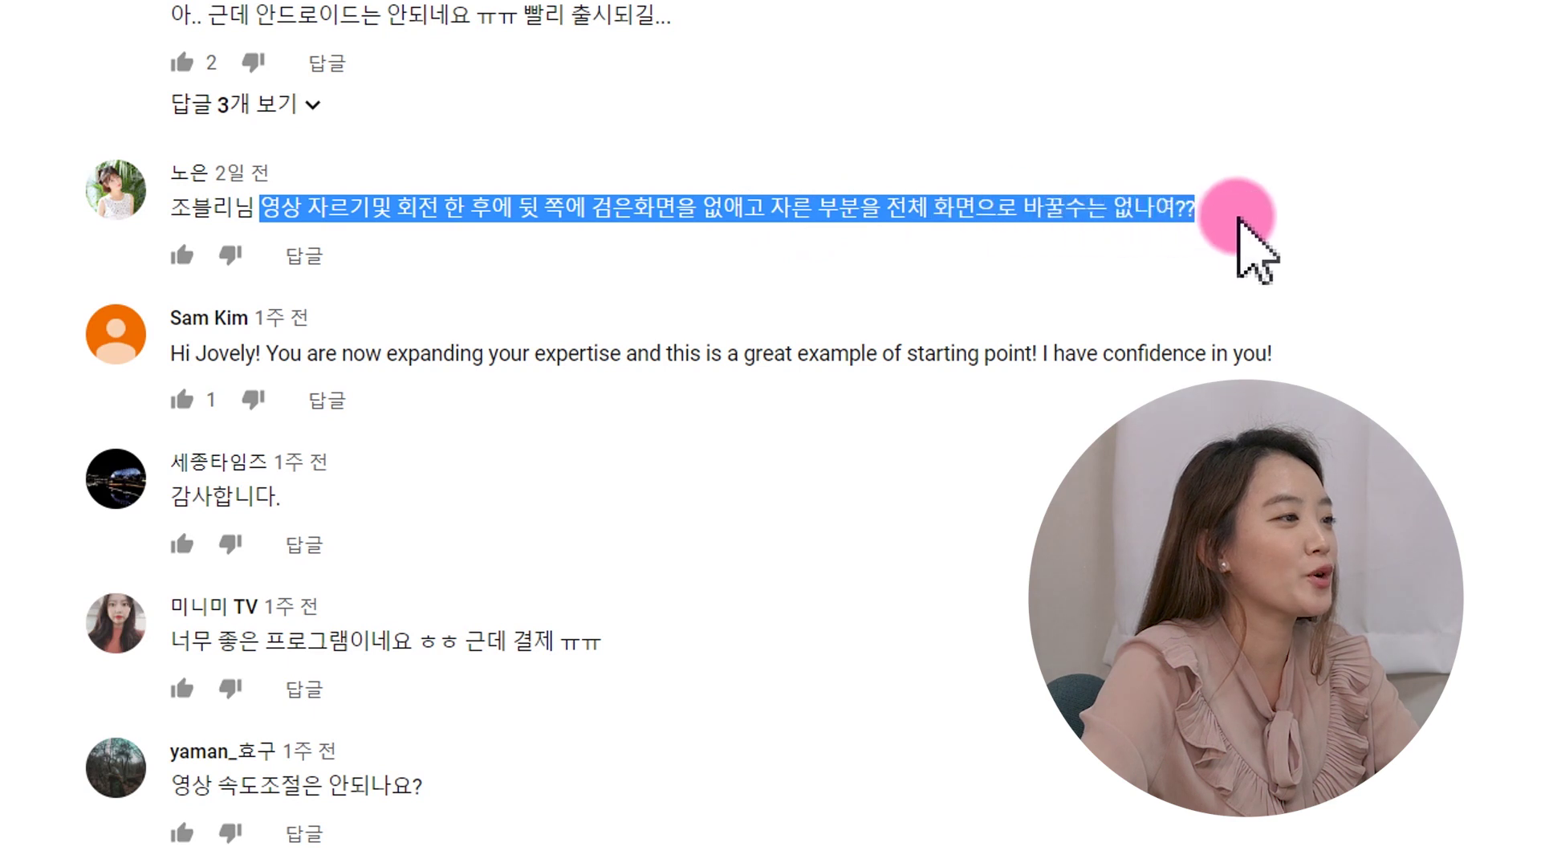
click(1286, 216)
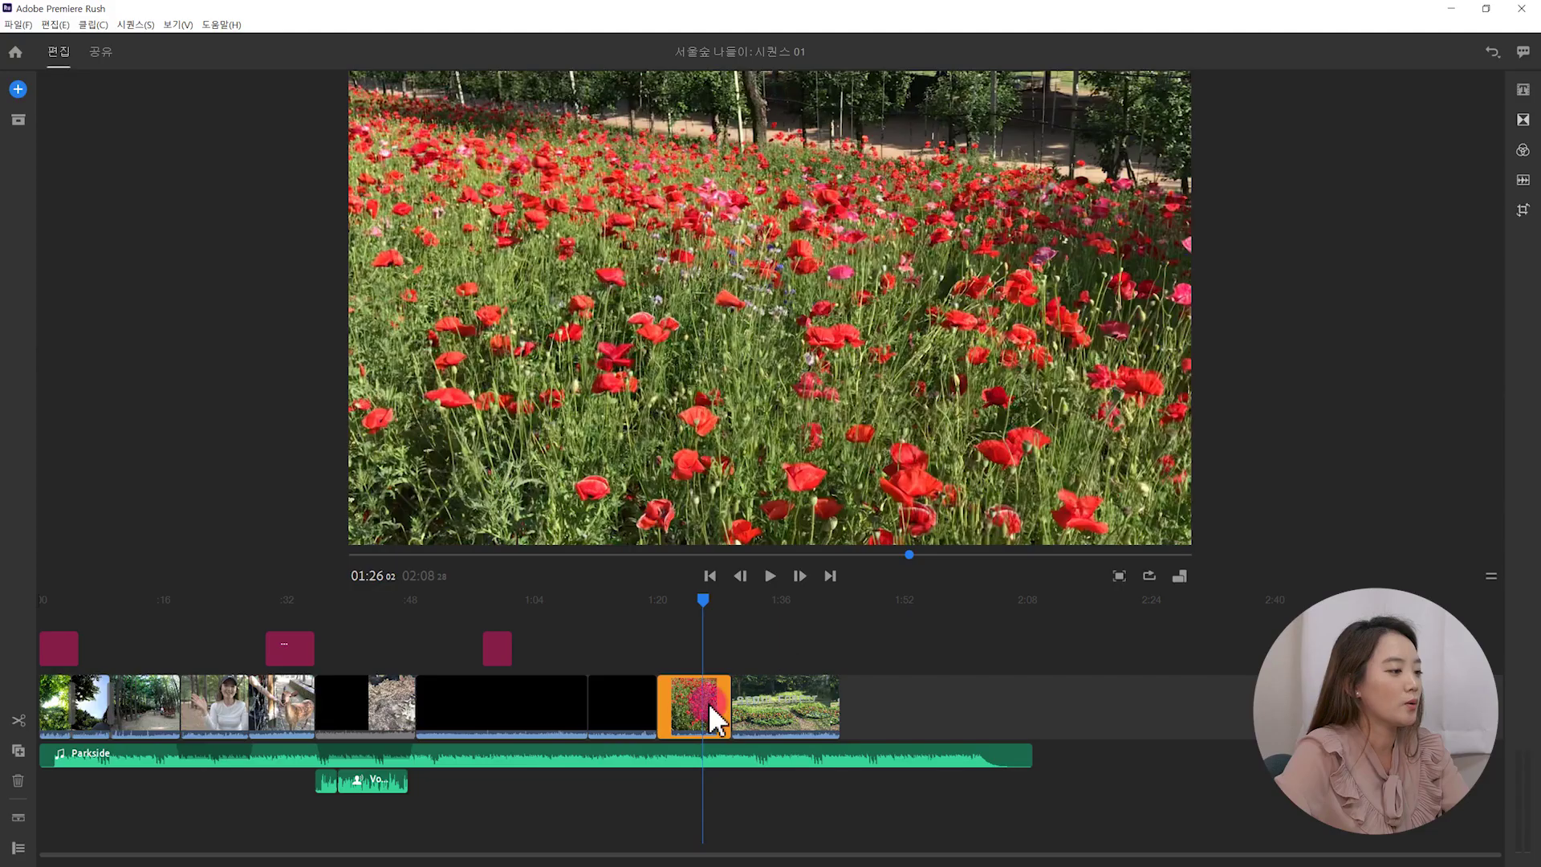
- In the crop settings, set 15% top, 20.5% bottom, 37.4% left and 21.7% right
click(1524, 210)
mouse_move(1288, 523)
mouse_down()
mouse_move(1316, 522)
mouse_move(1326, 607)
mouse_move(1358, 608)
mouse_up()
drag(1289, 650, 1329, 649)
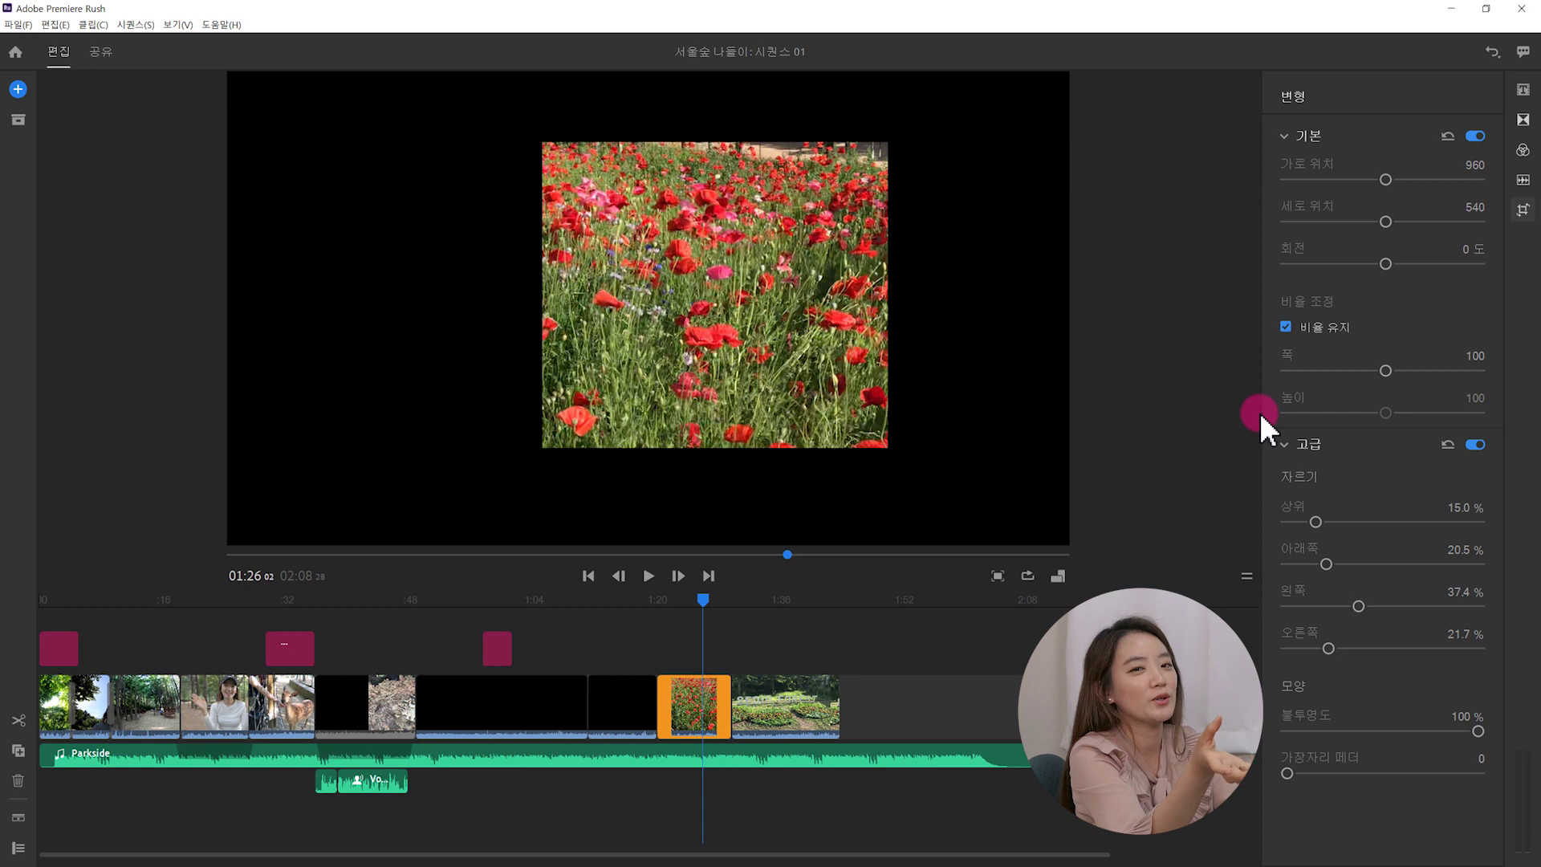
- Enlarge the poppy clip, turn off Maintain Proportion and widen it to 200
drag(1381, 370, 1455, 361)
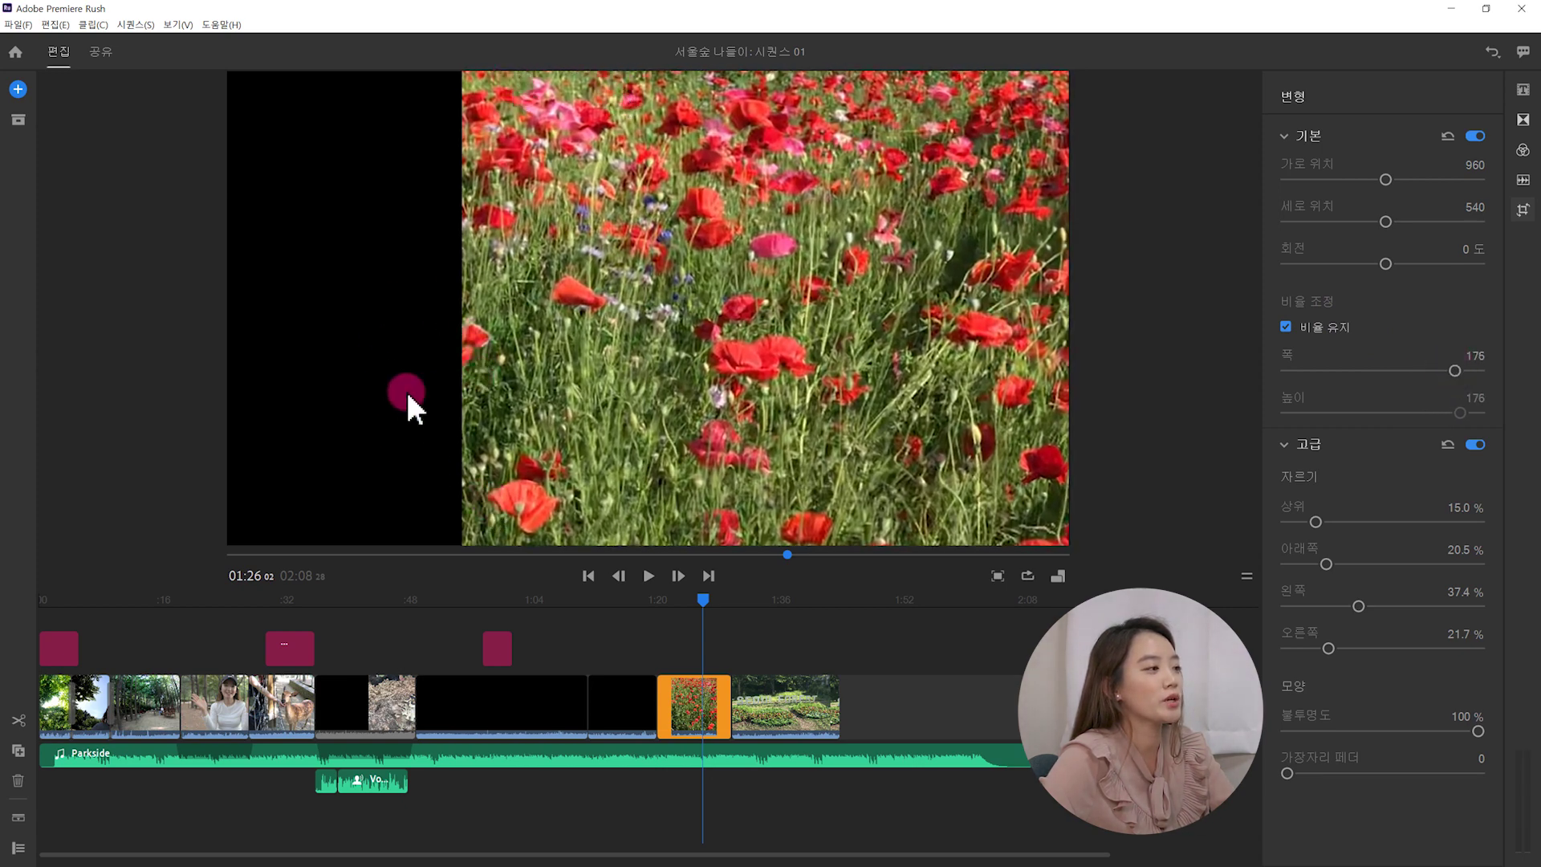
click(1286, 325)
drag(1459, 411, 1449, 413)
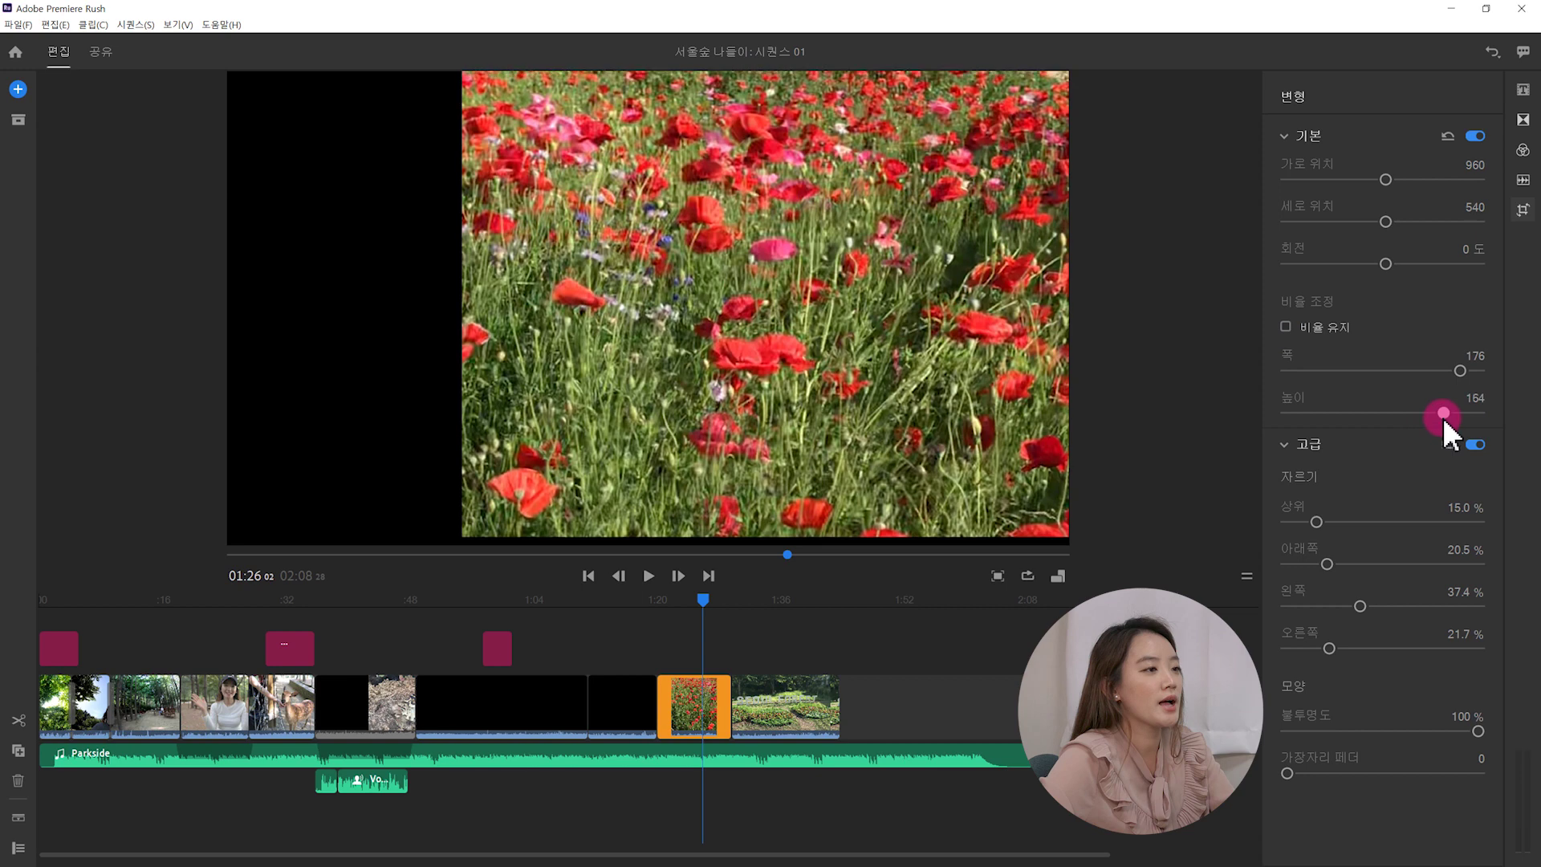
drag(1461, 371, 1480, 373)
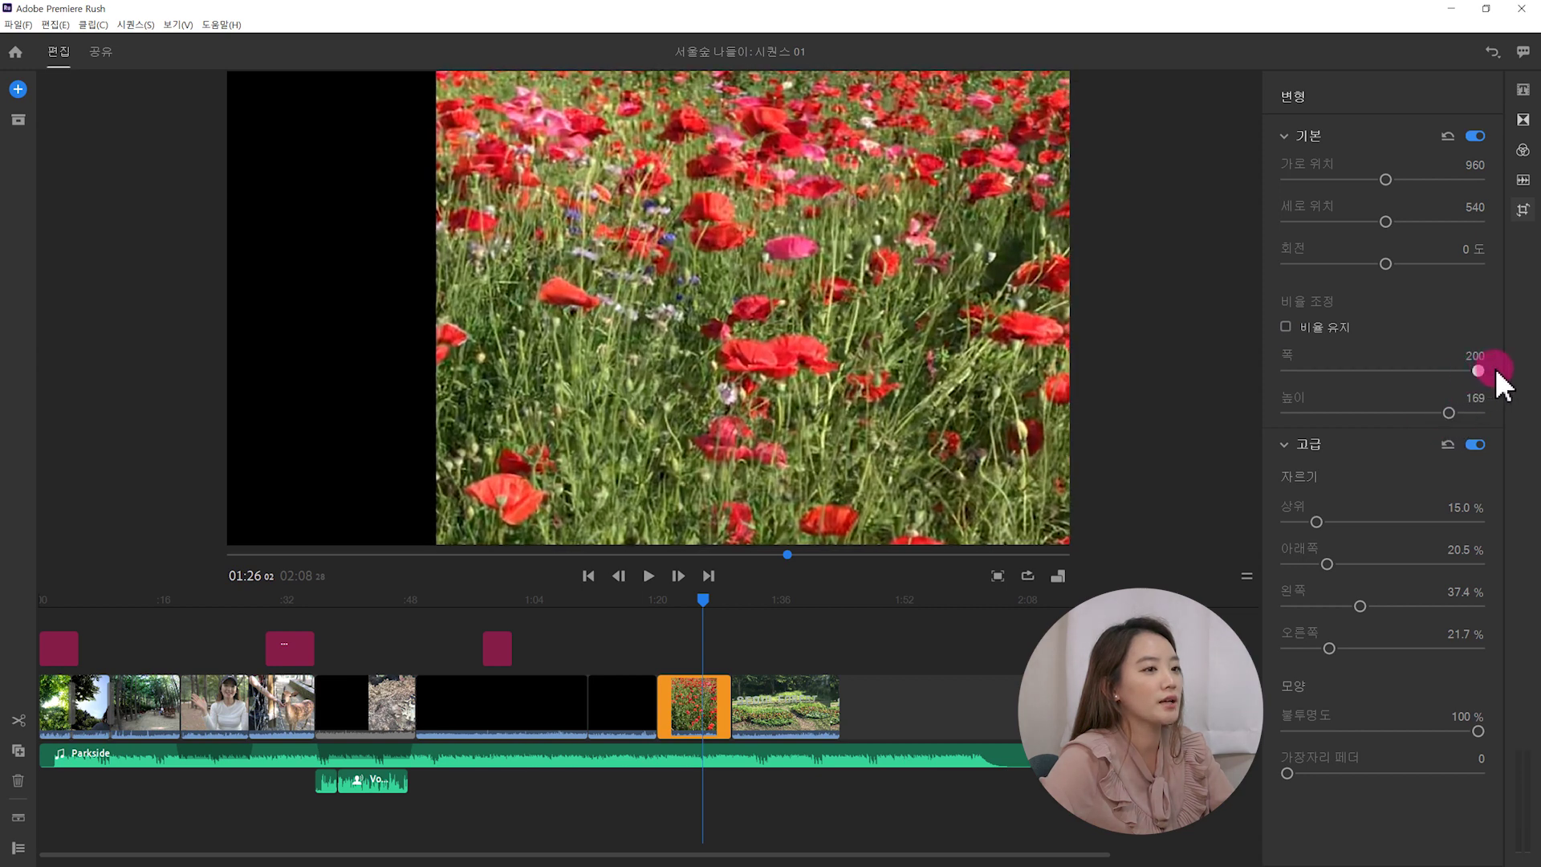
- Reposition the clip, stretch its height to 162 and retune the top, bottom and left crop
drag(1386, 222, 1384, 220)
click(1479, 371)
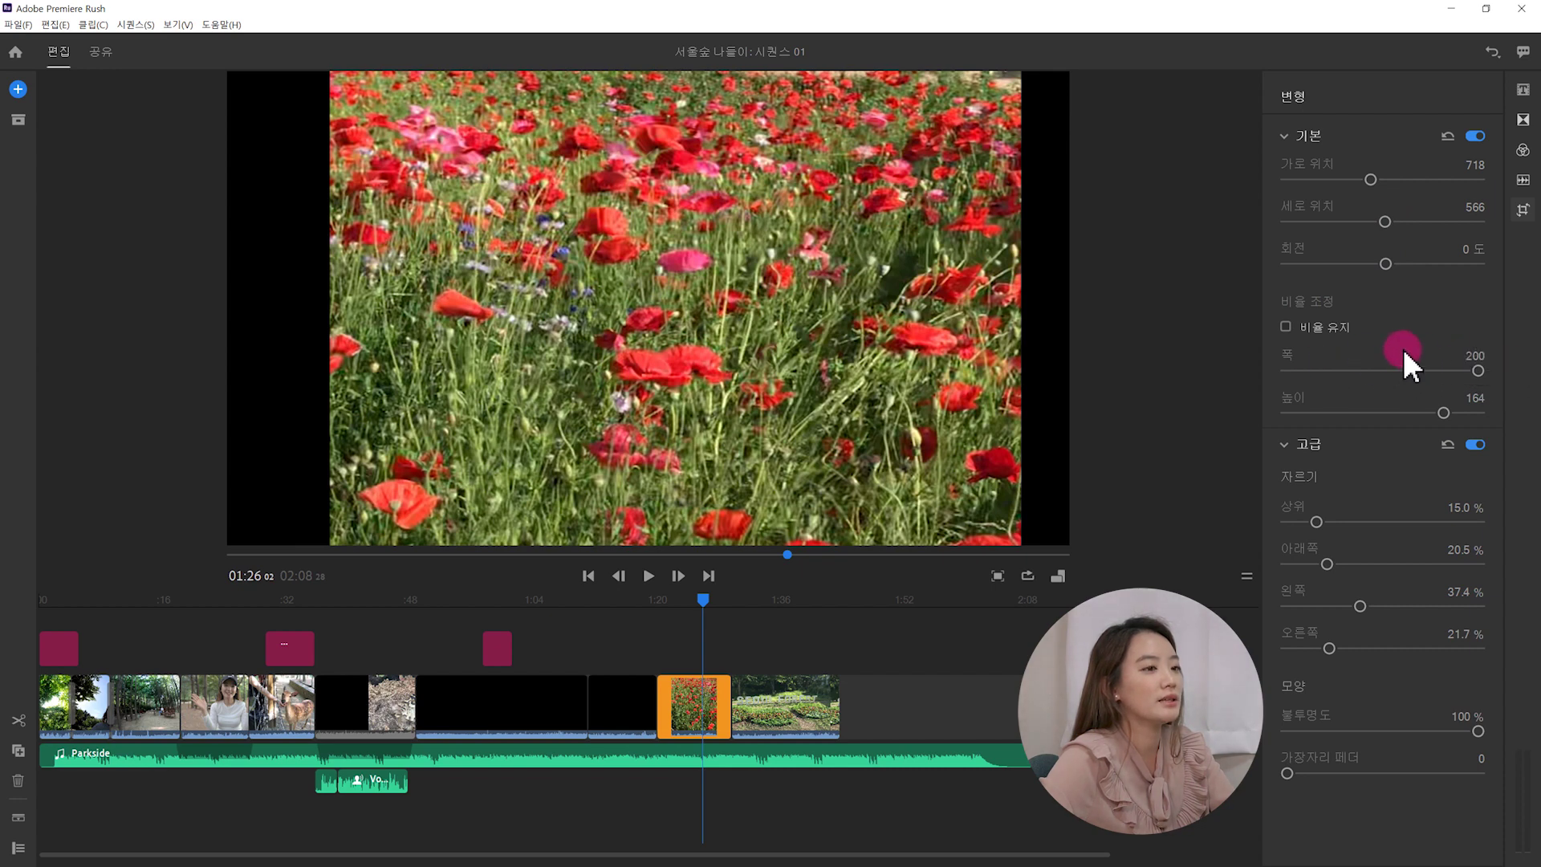
mouse_move(1428, 410)
mouse_down()
mouse_move(1442, 422)
mouse_move(1120, 426)
mouse_up()
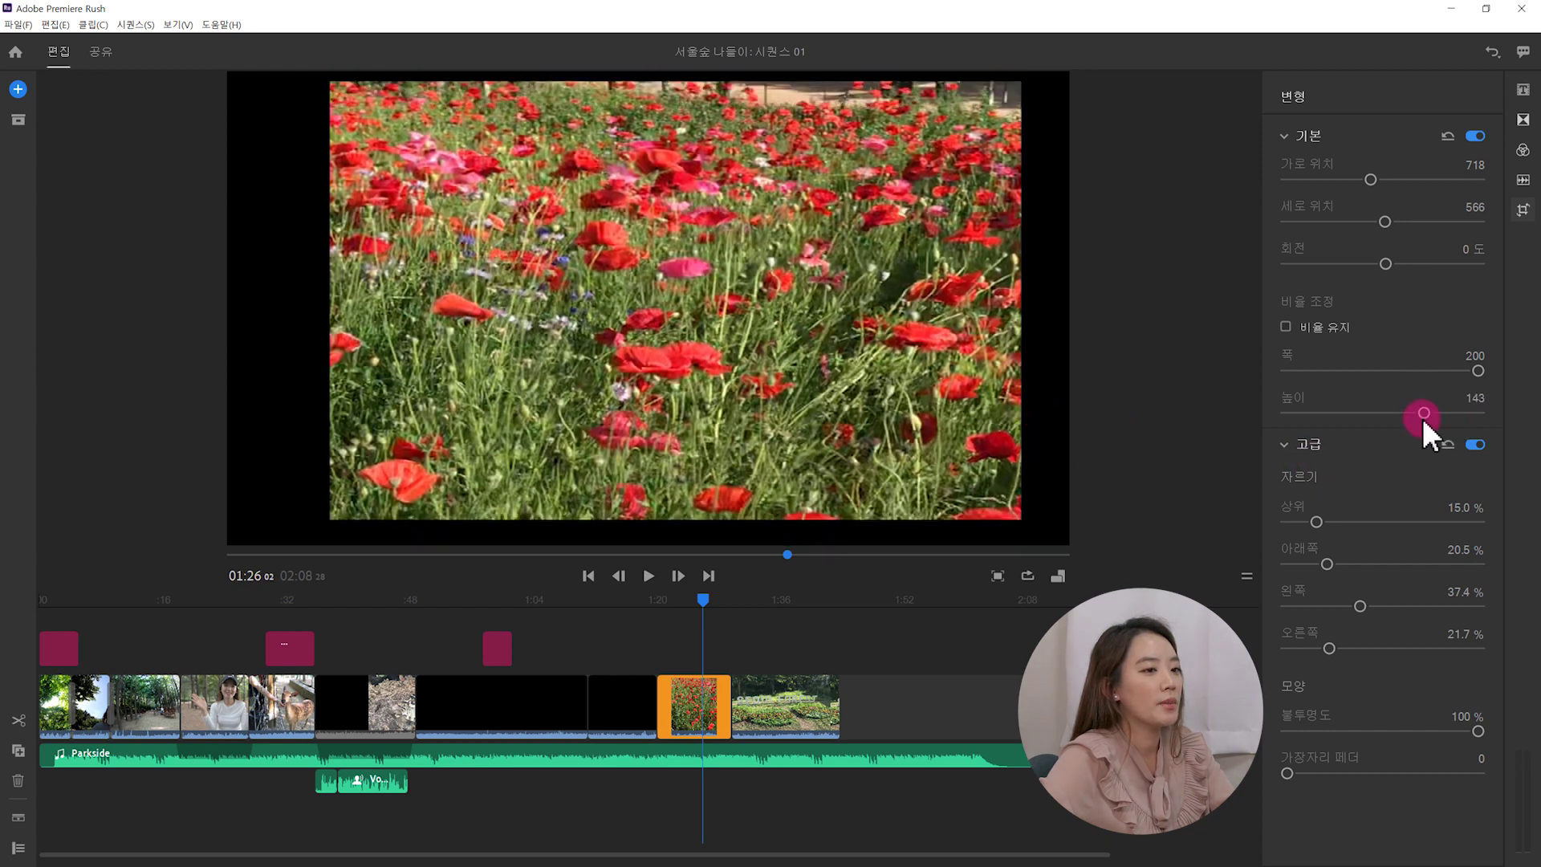
drag(1422, 417, 1441, 412)
mouse_move(1326, 565)
mouse_down()
mouse_move(1348, 603)
mouse_move(1328, 628)
mouse_up()
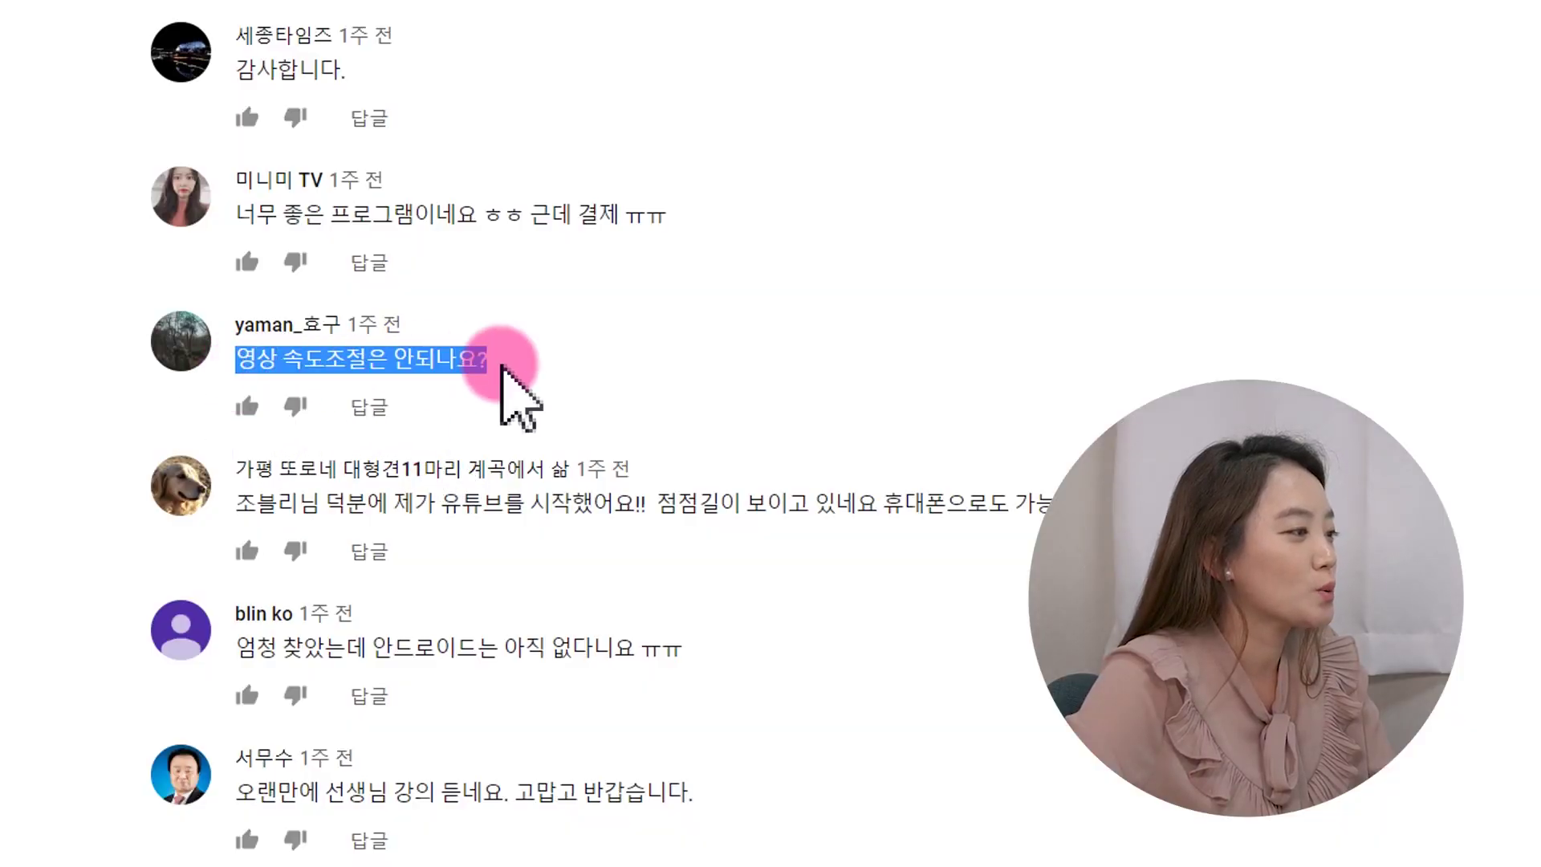
- Highlight the viewer question about video speed control, then clear the highlight
drag(246, 369, 734, 365)
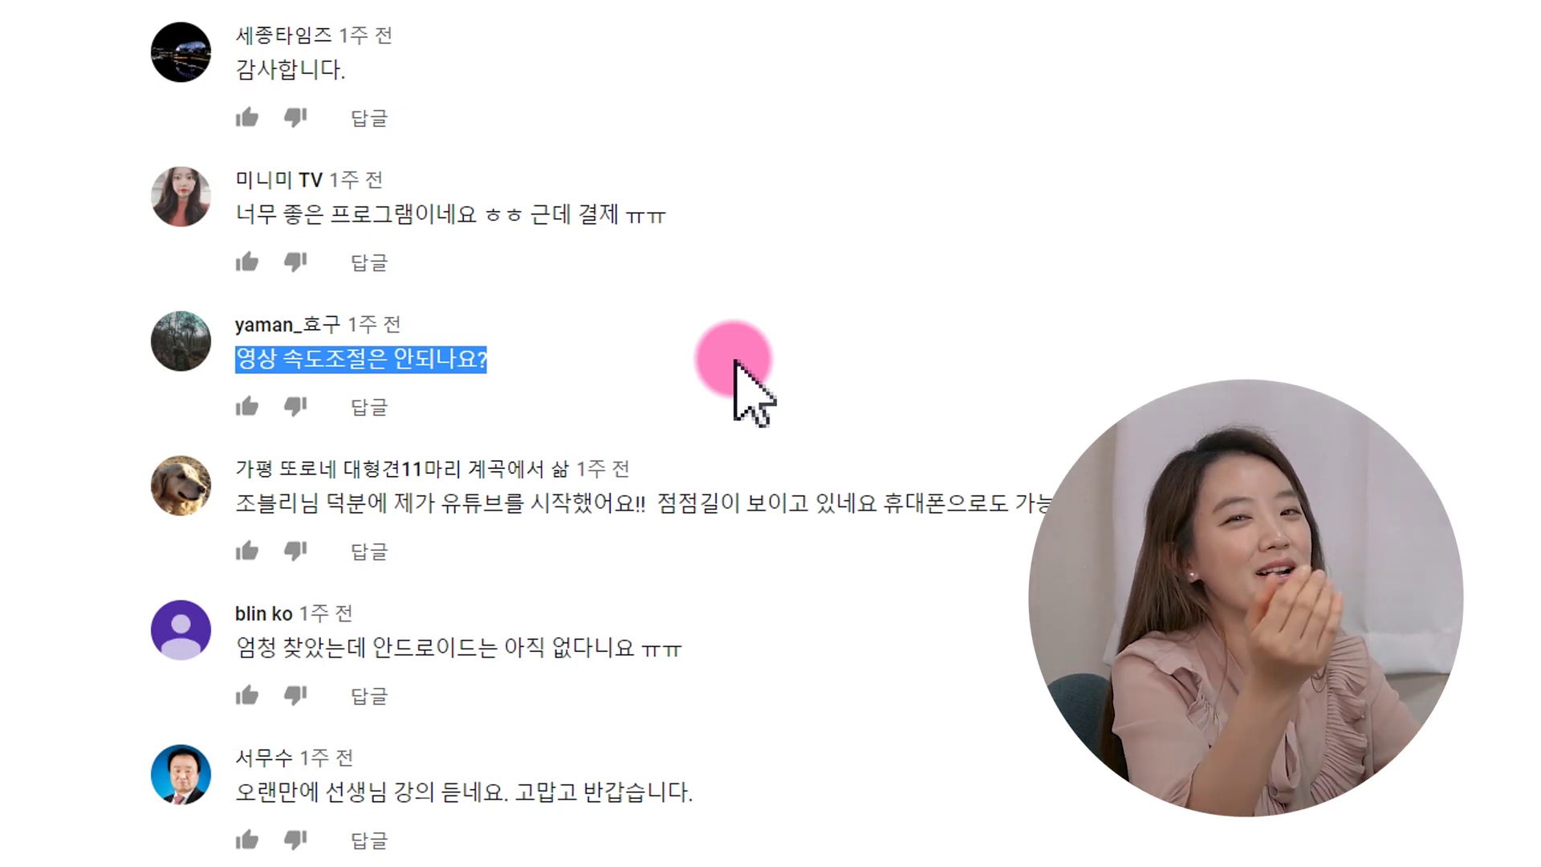
scroll(734, 361, down, 3)
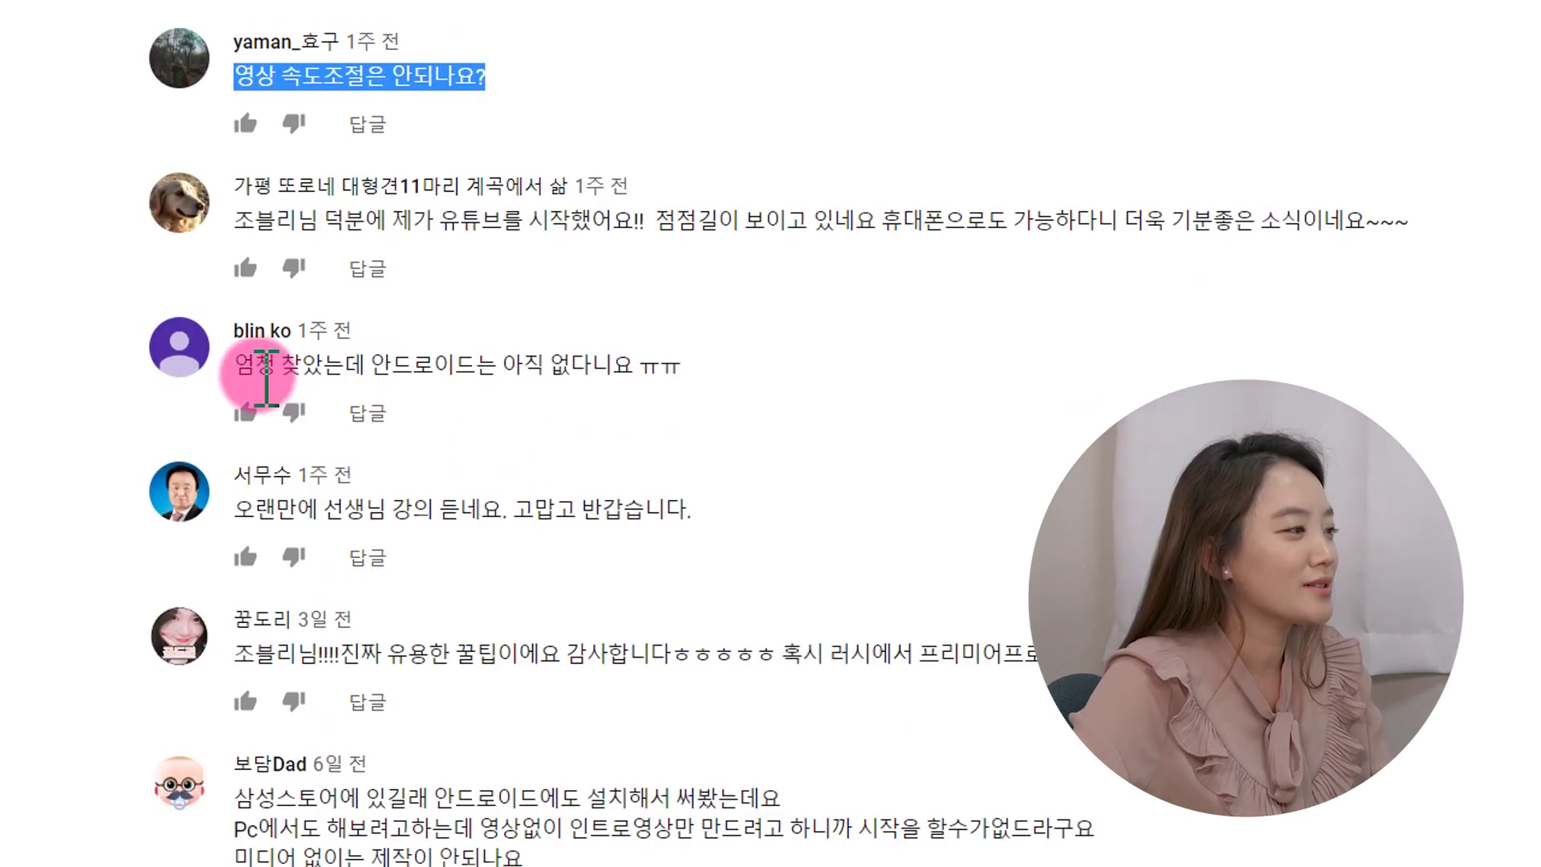
drag(255, 366, 712, 371)
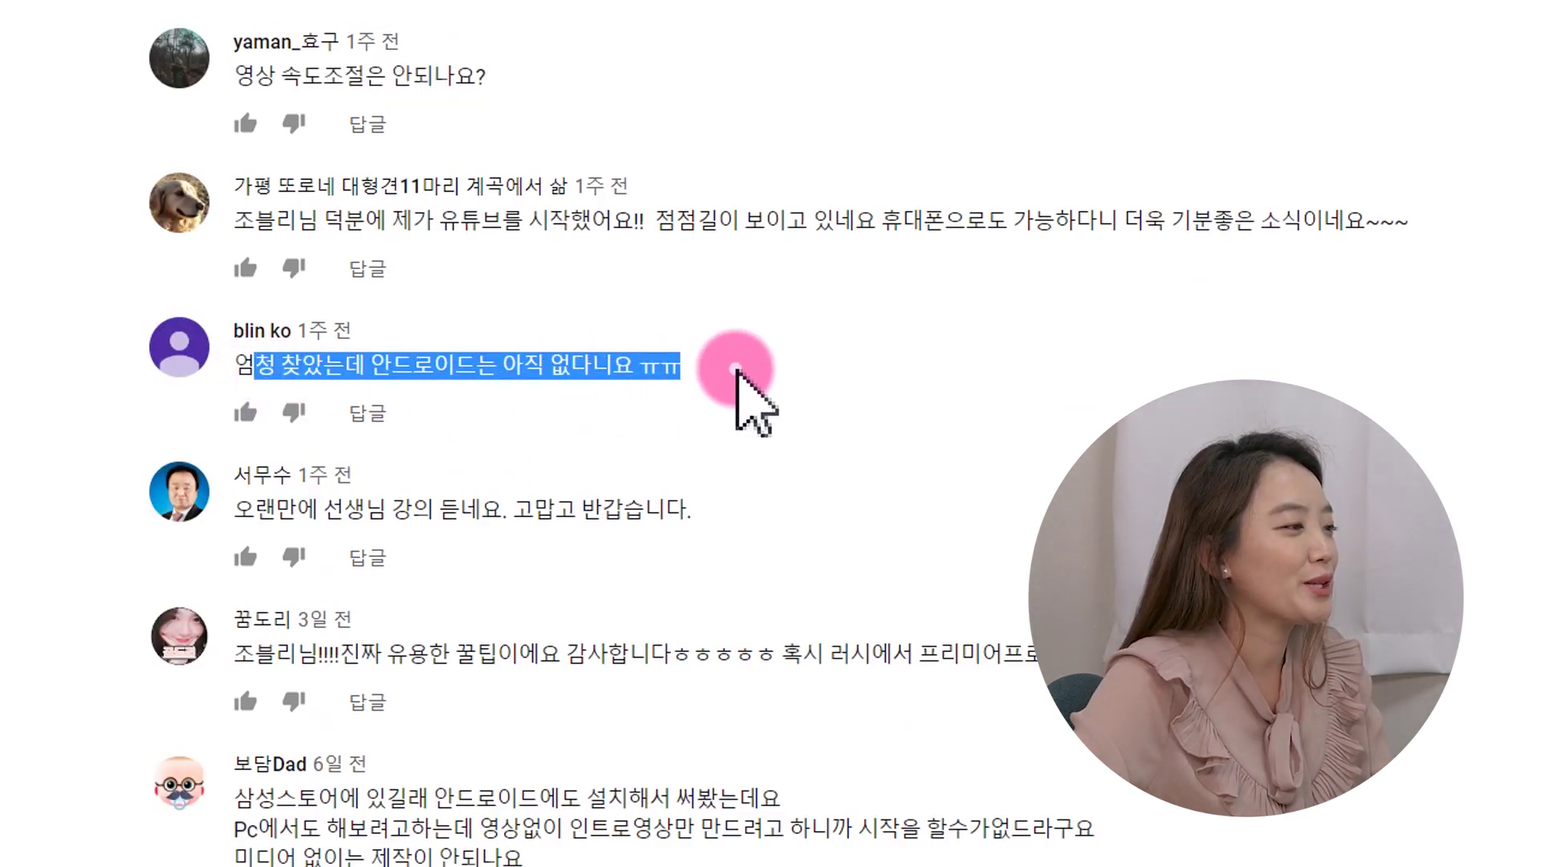
click(737, 371)
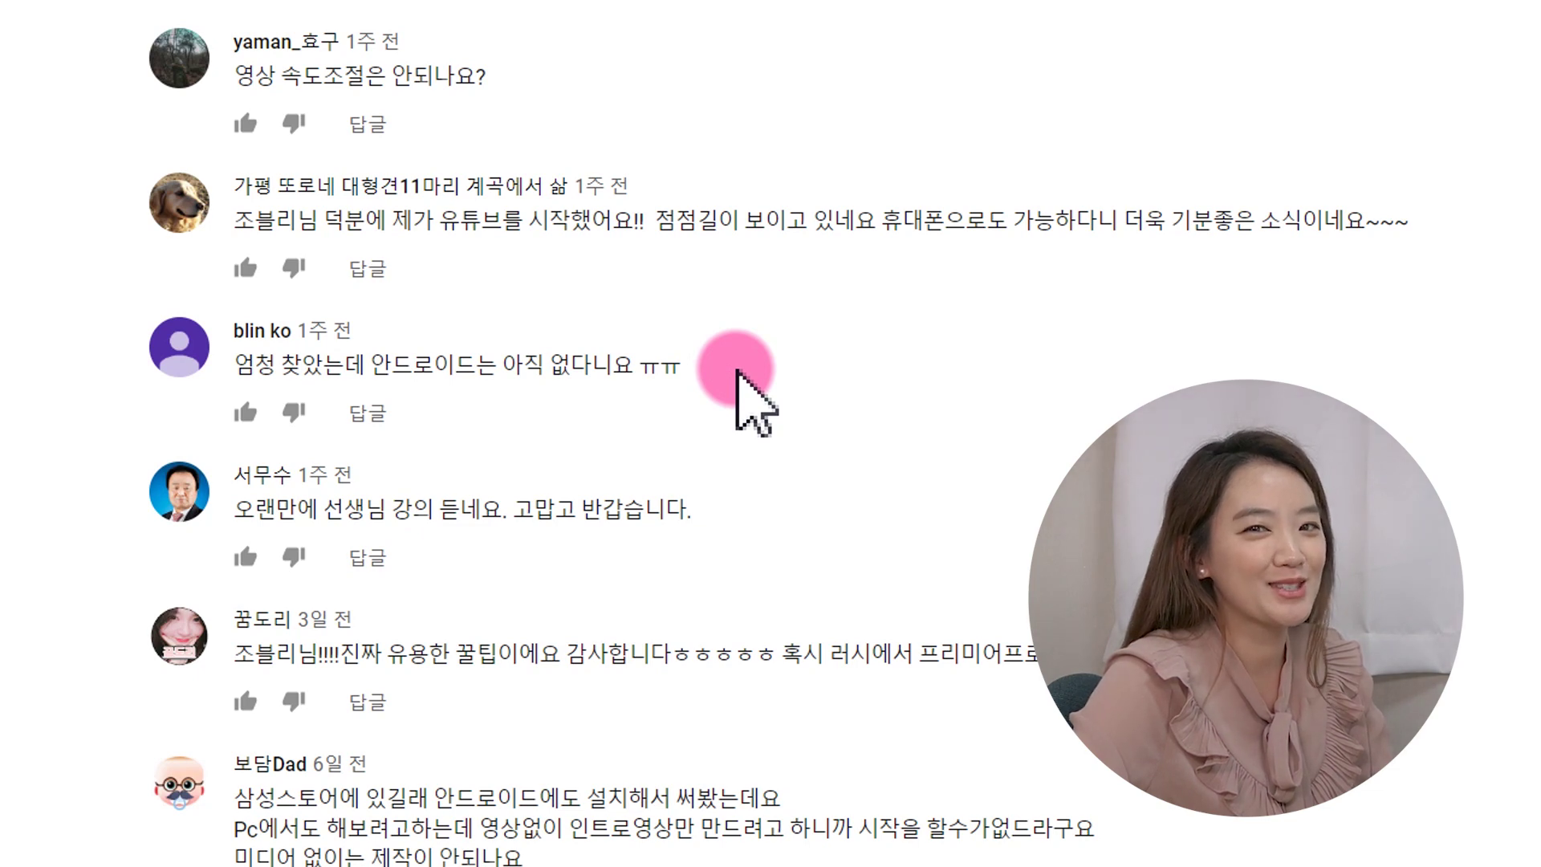
scroll(737, 371, down, 5)
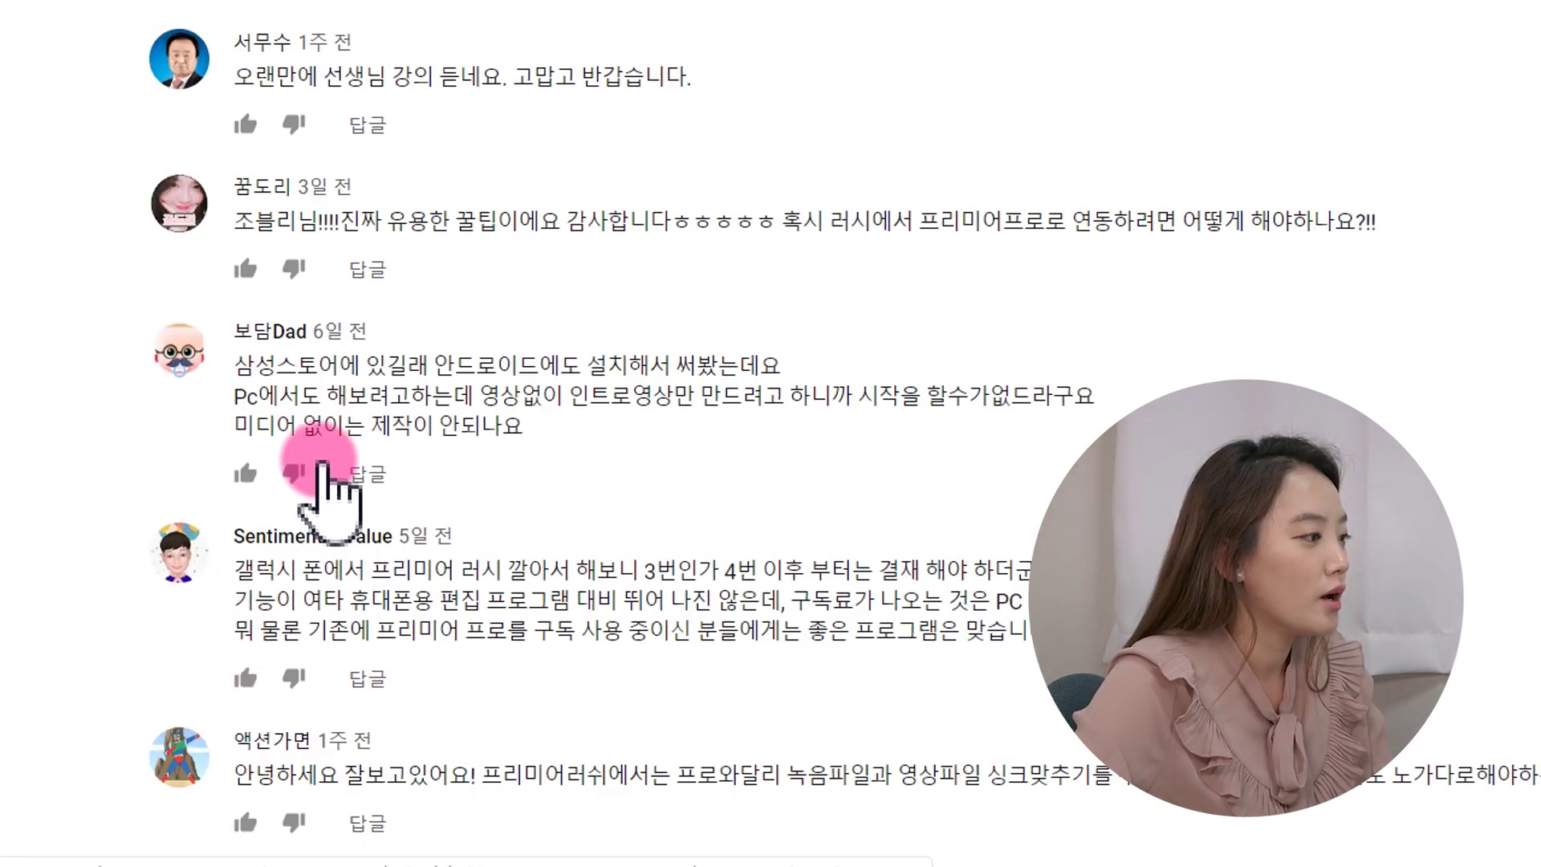
drag(258, 395, 1108, 395)
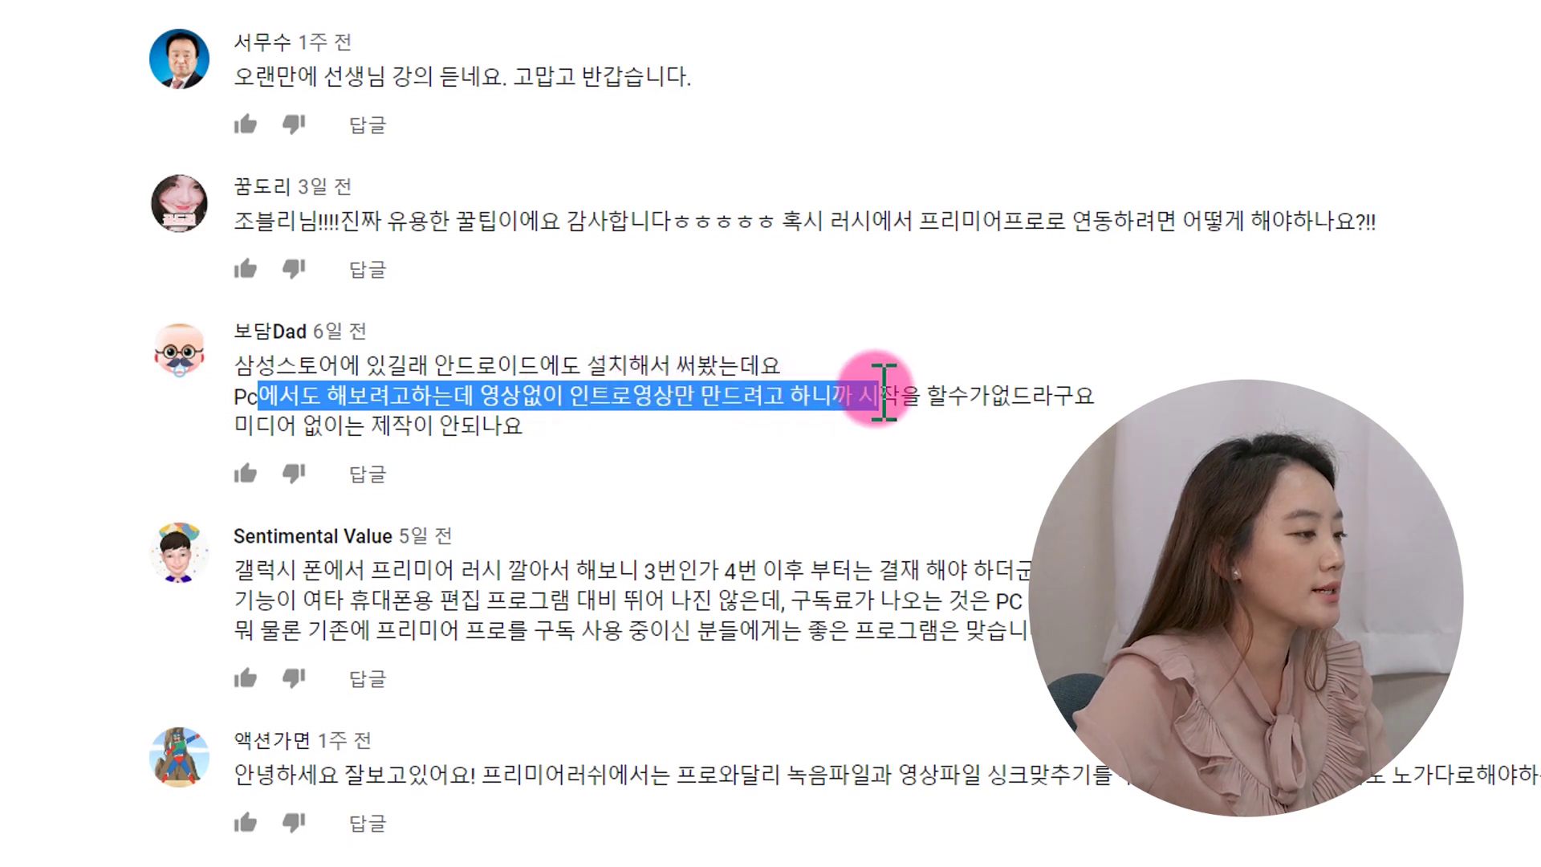
click(671, 447)
triple_click(438, 434)
click(554, 413)
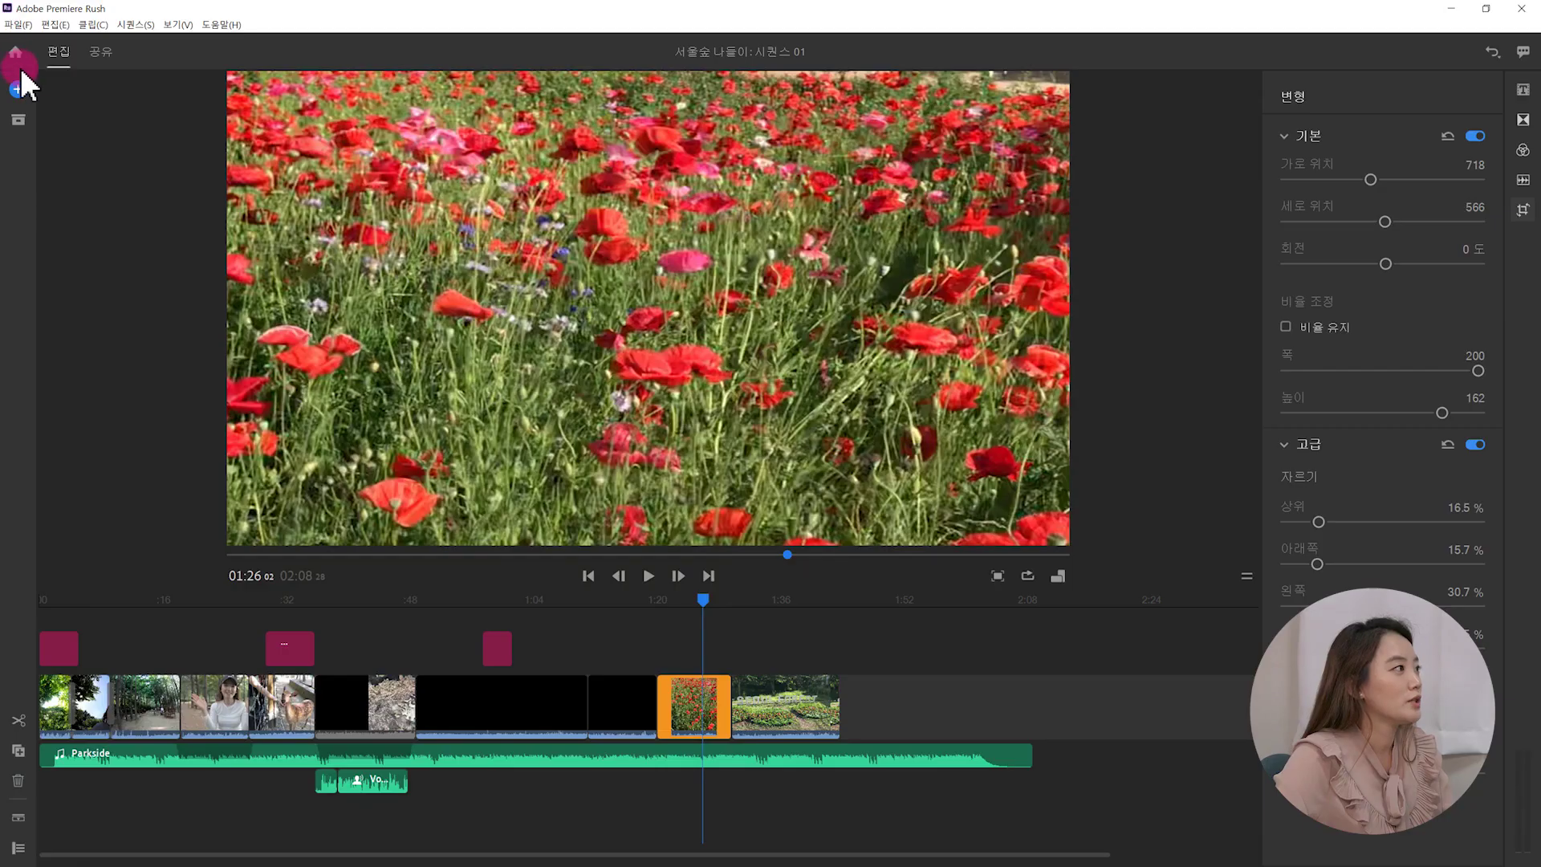
- From Home, create a new project using the Beach Aerial clip from Sample Media
click(16, 53)
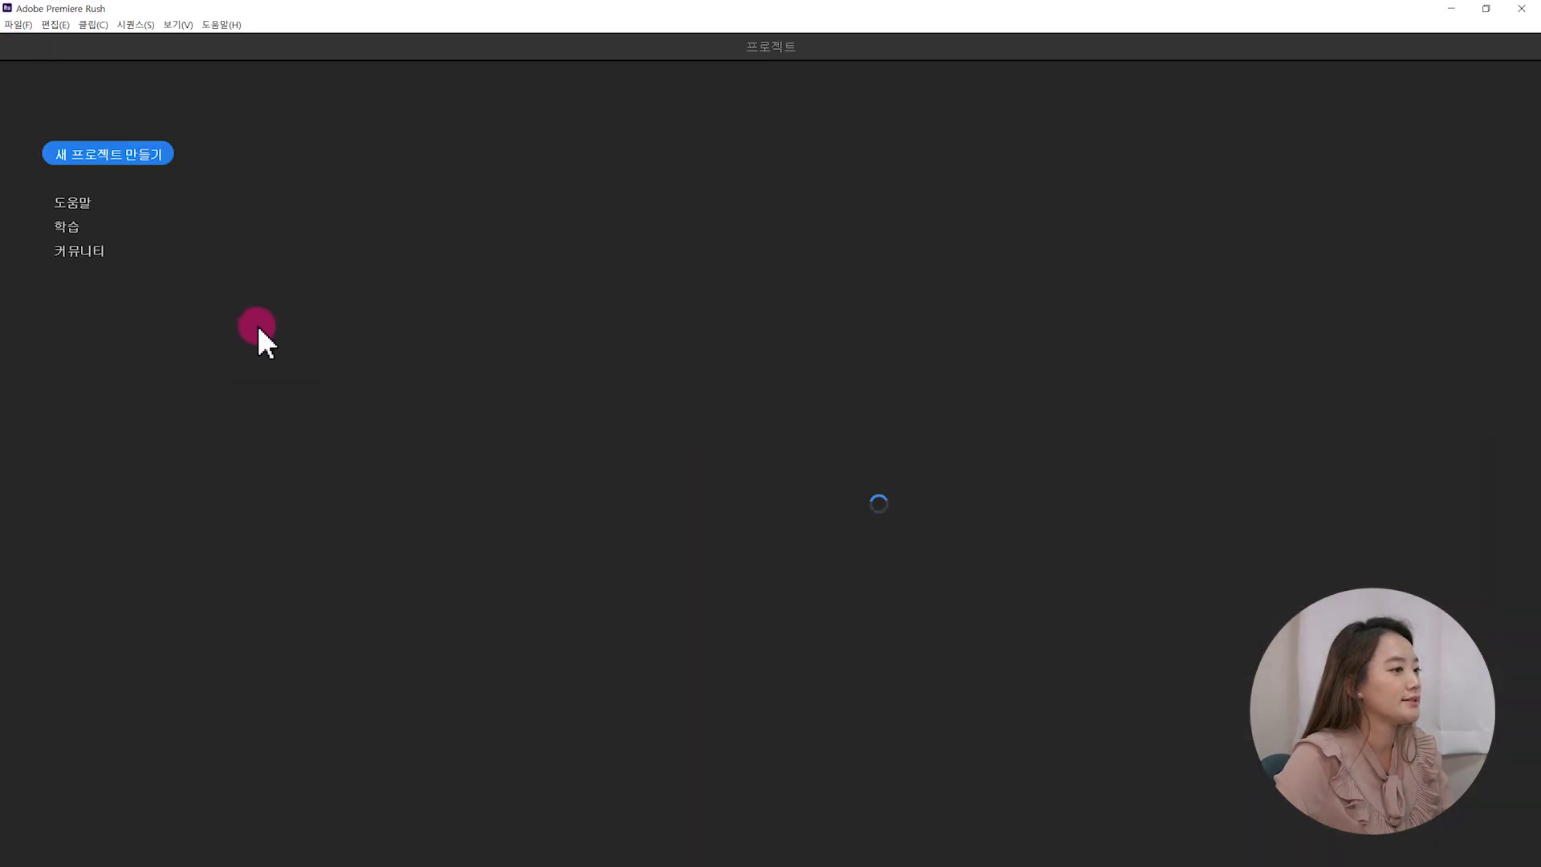
click(108, 154)
click(110, 579)
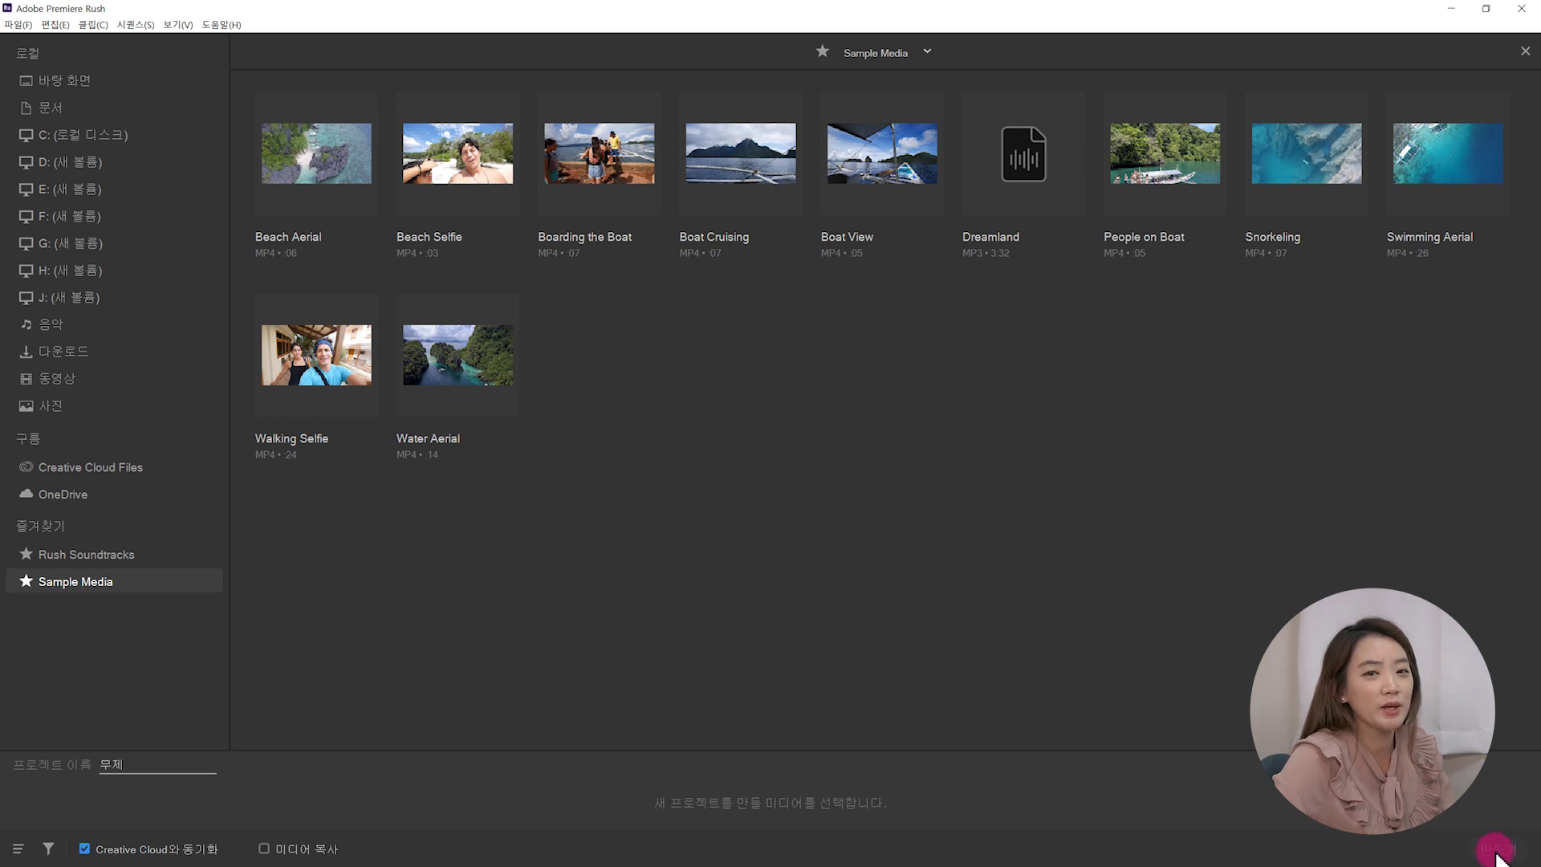
click(333, 179)
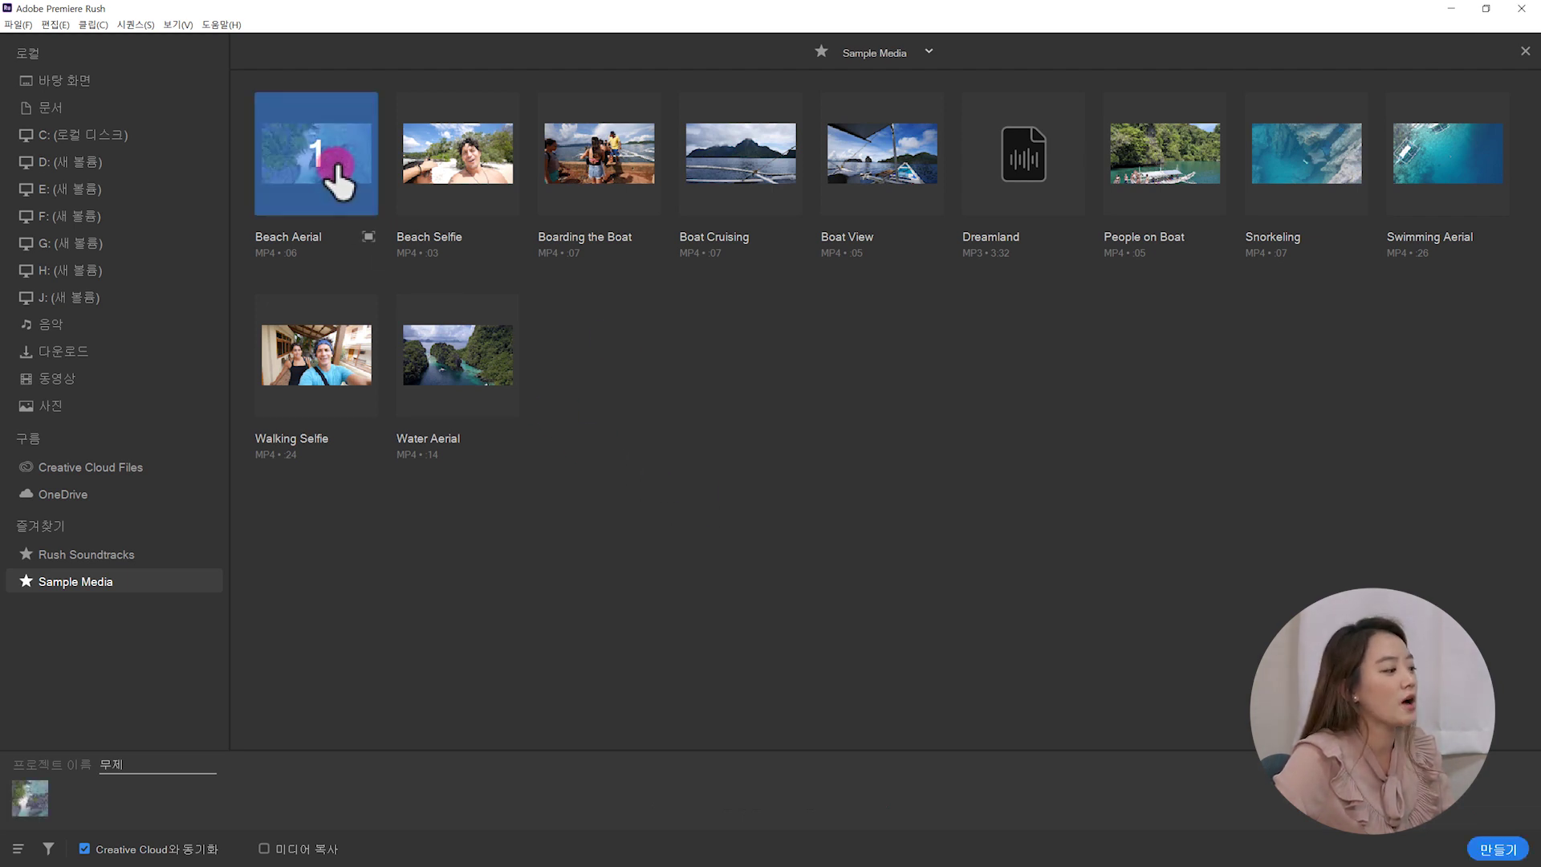
click(1519, 855)
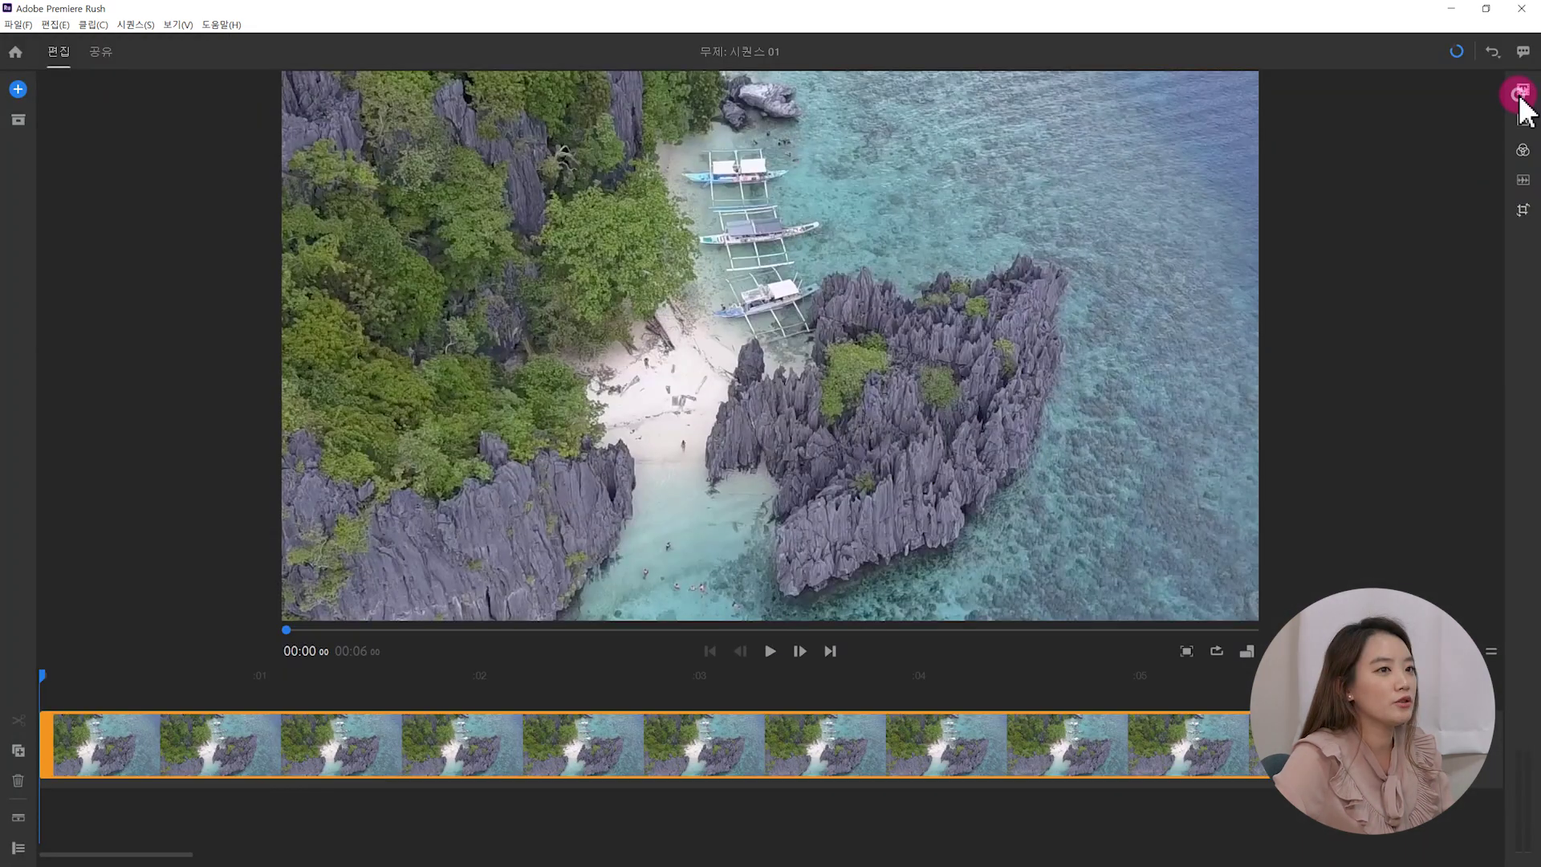
- Add the Bold Side Bar Title above the video and play it back to preview
click(1523, 91)
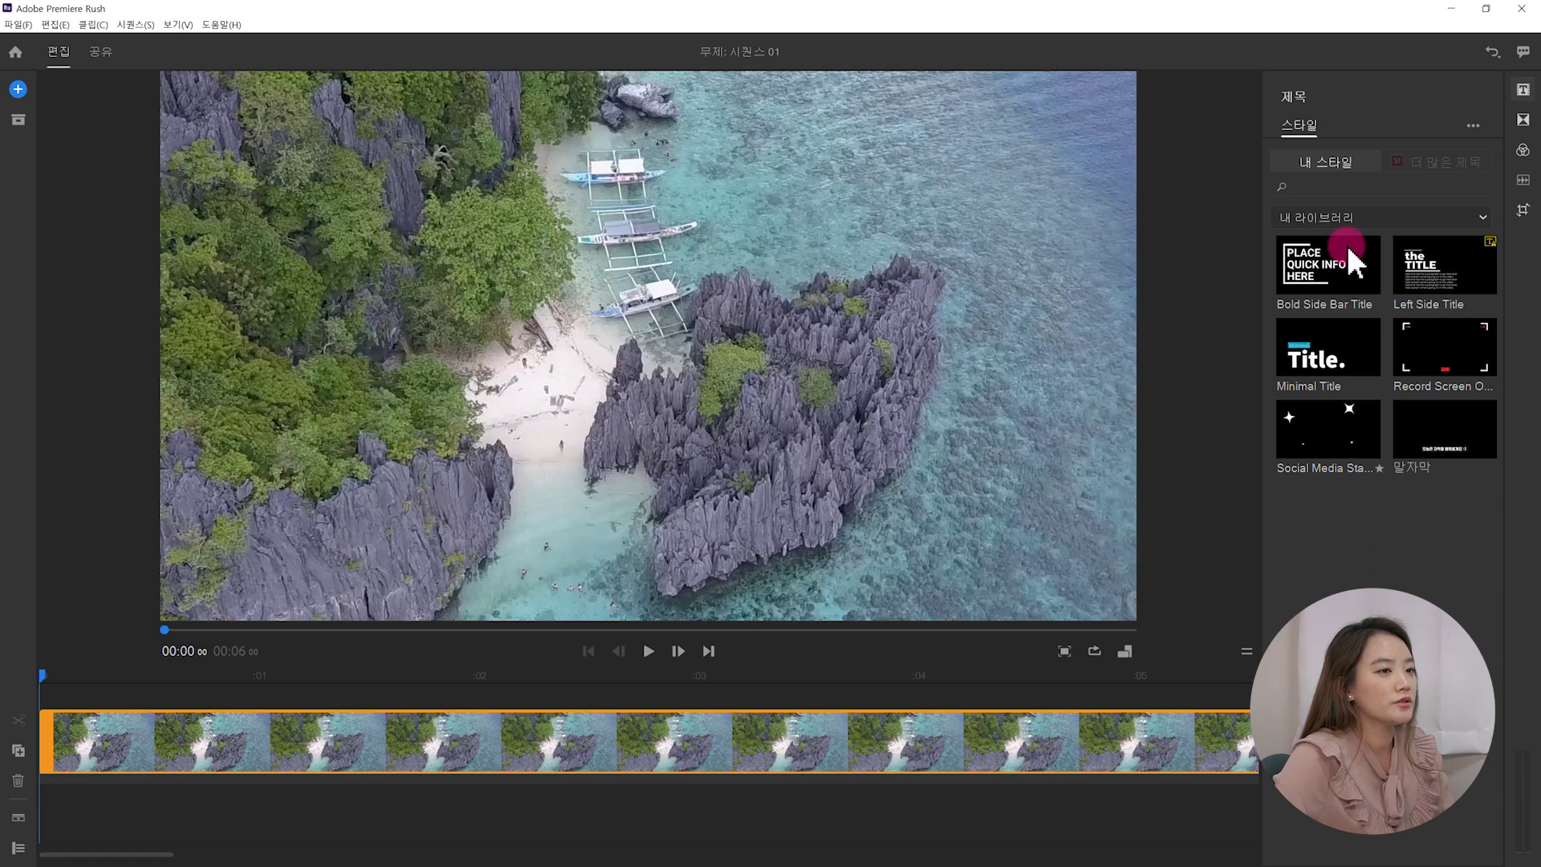
drag(1337, 277, 63, 692)
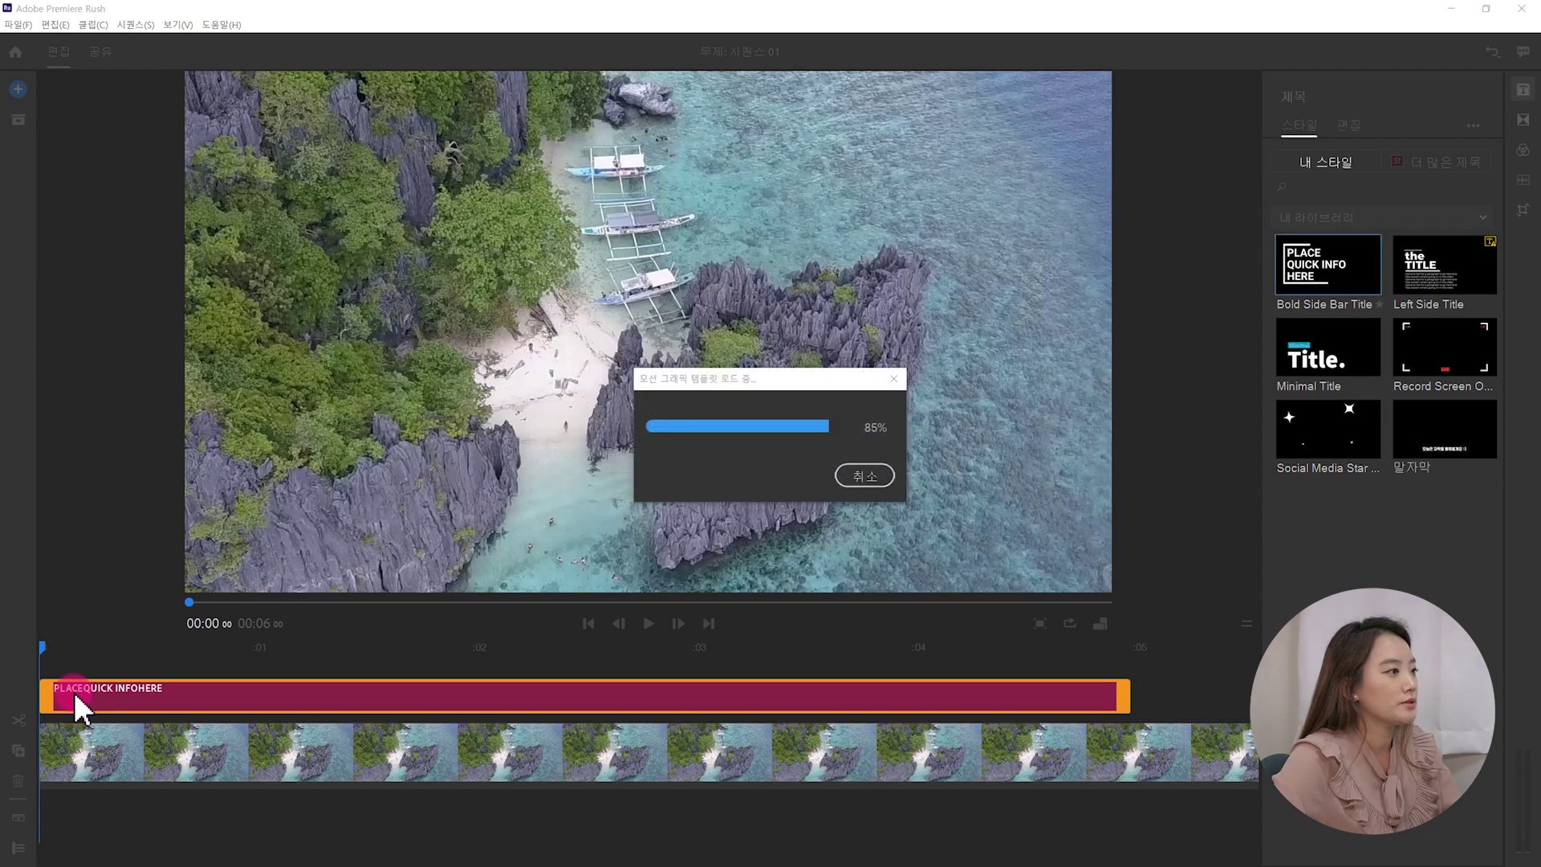
key(space)
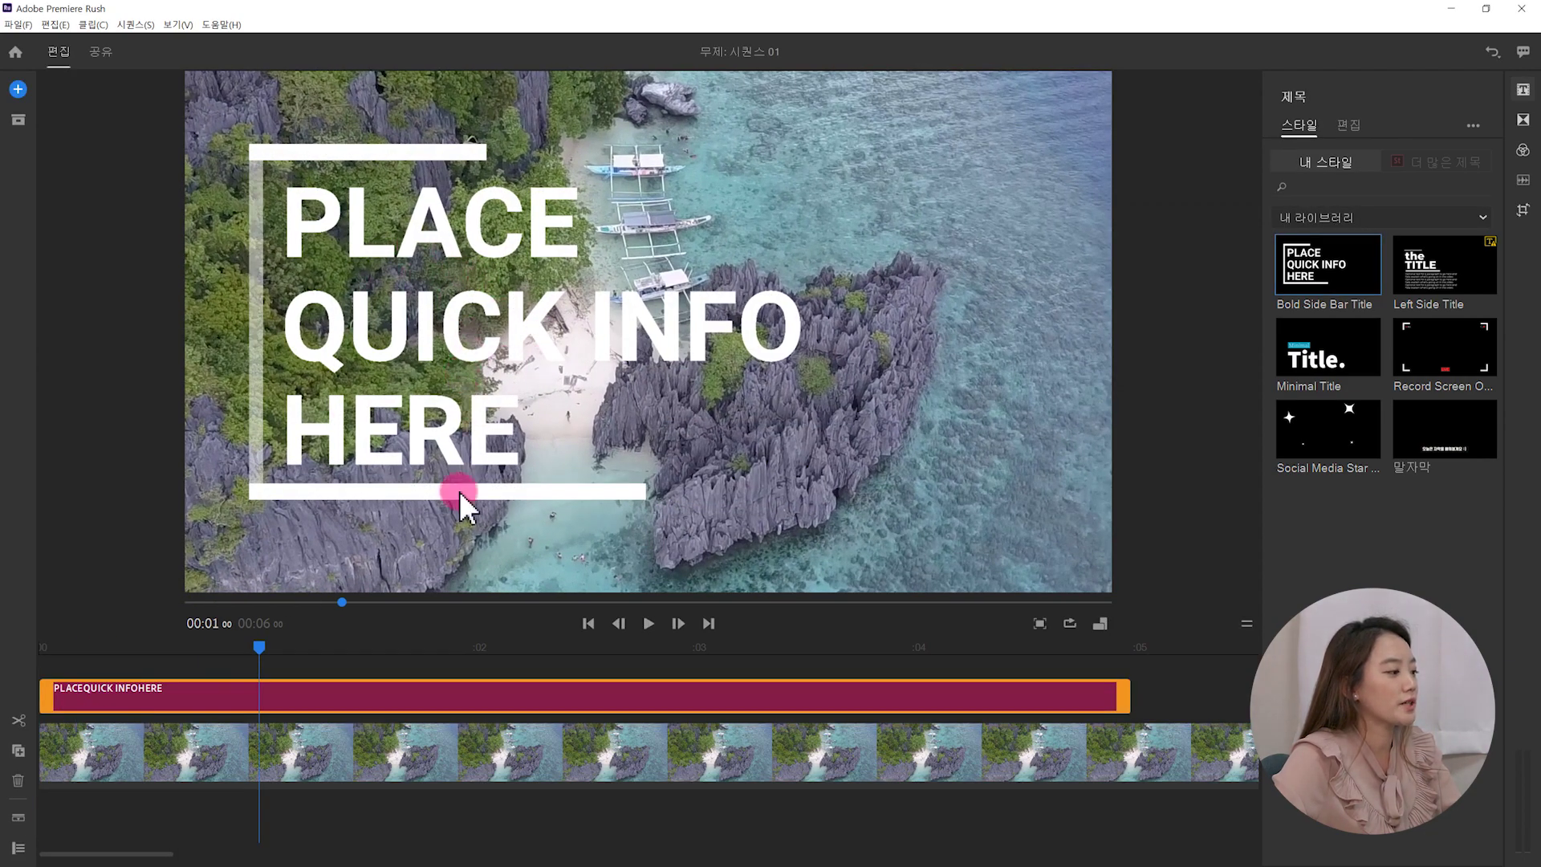
- Restore the clips after a select-all delete, and move the title after the video, near 06s
key(ctrl+a)
key(Delete)
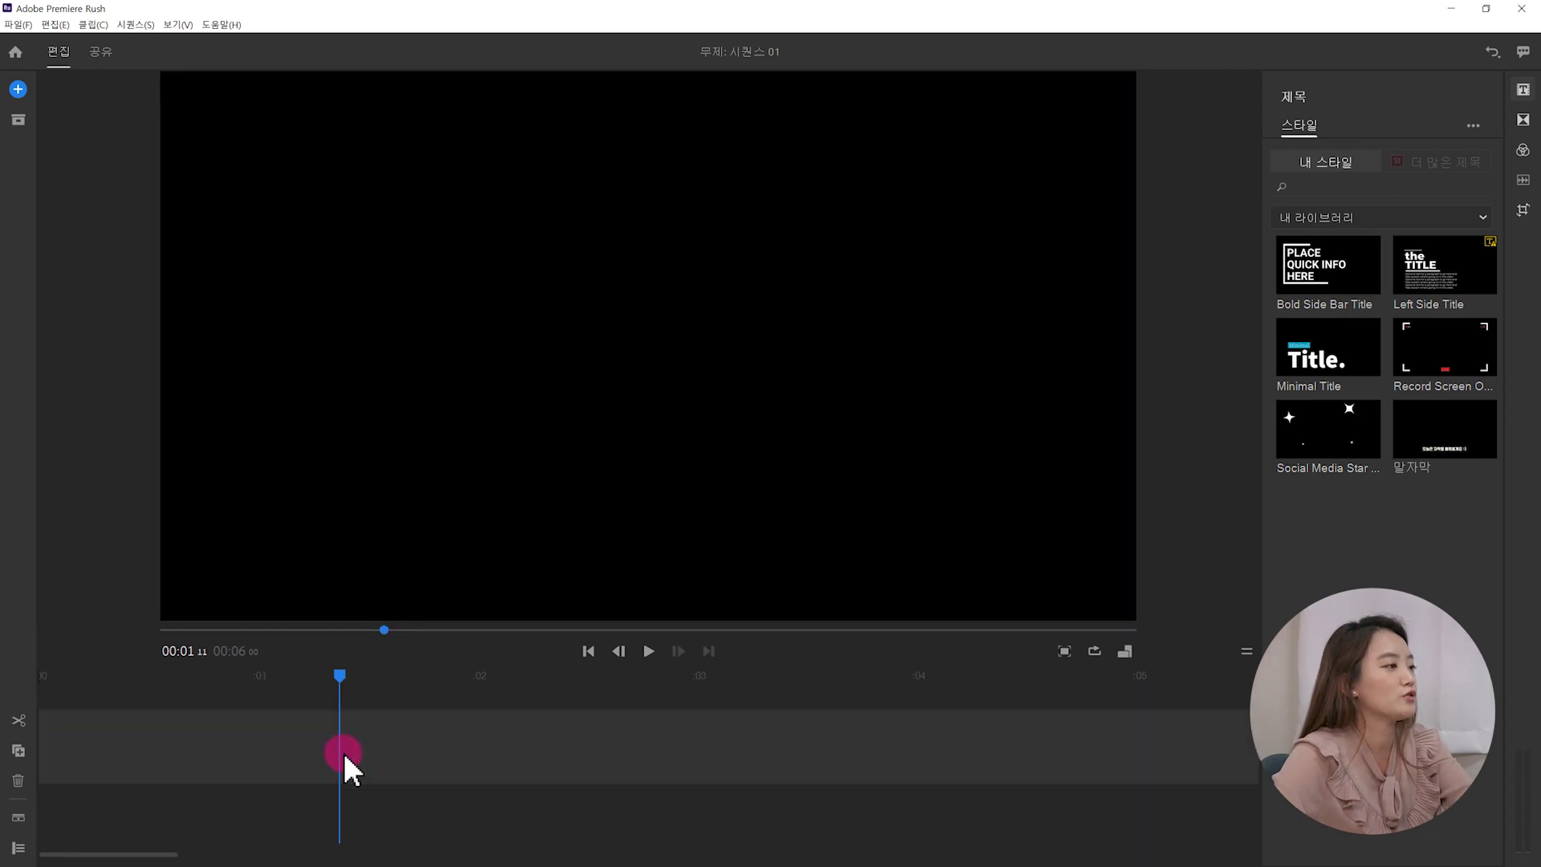
key(ctrl+z)
click(260, 757)
click(419, 746)
click(504, 747)
drag(157, 697, 485, 692)
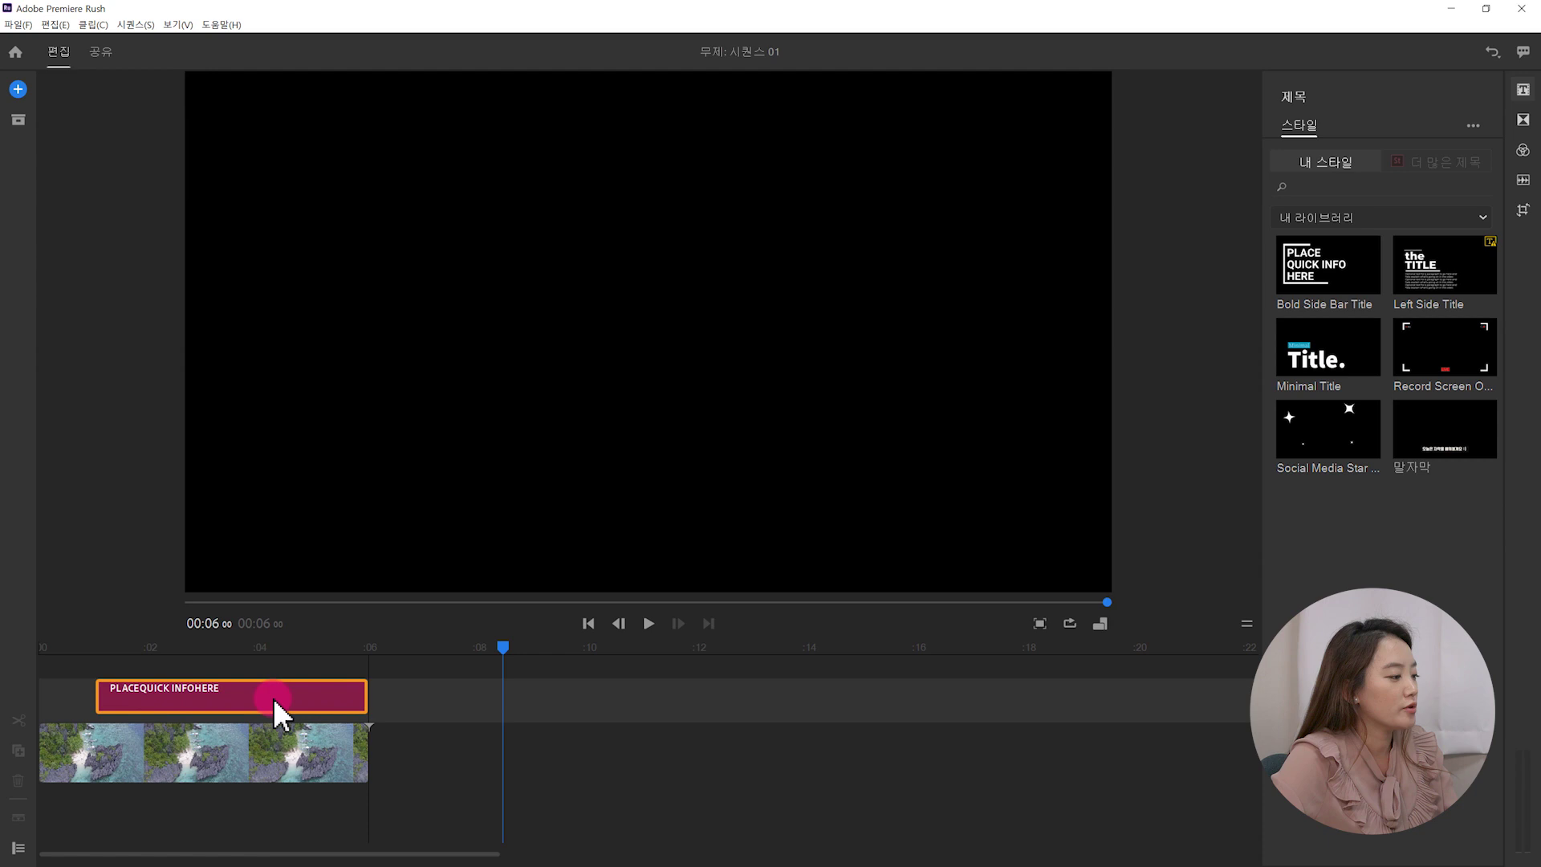
- Delete the island video clip, then play the remaining title from the start
click(378, 653)
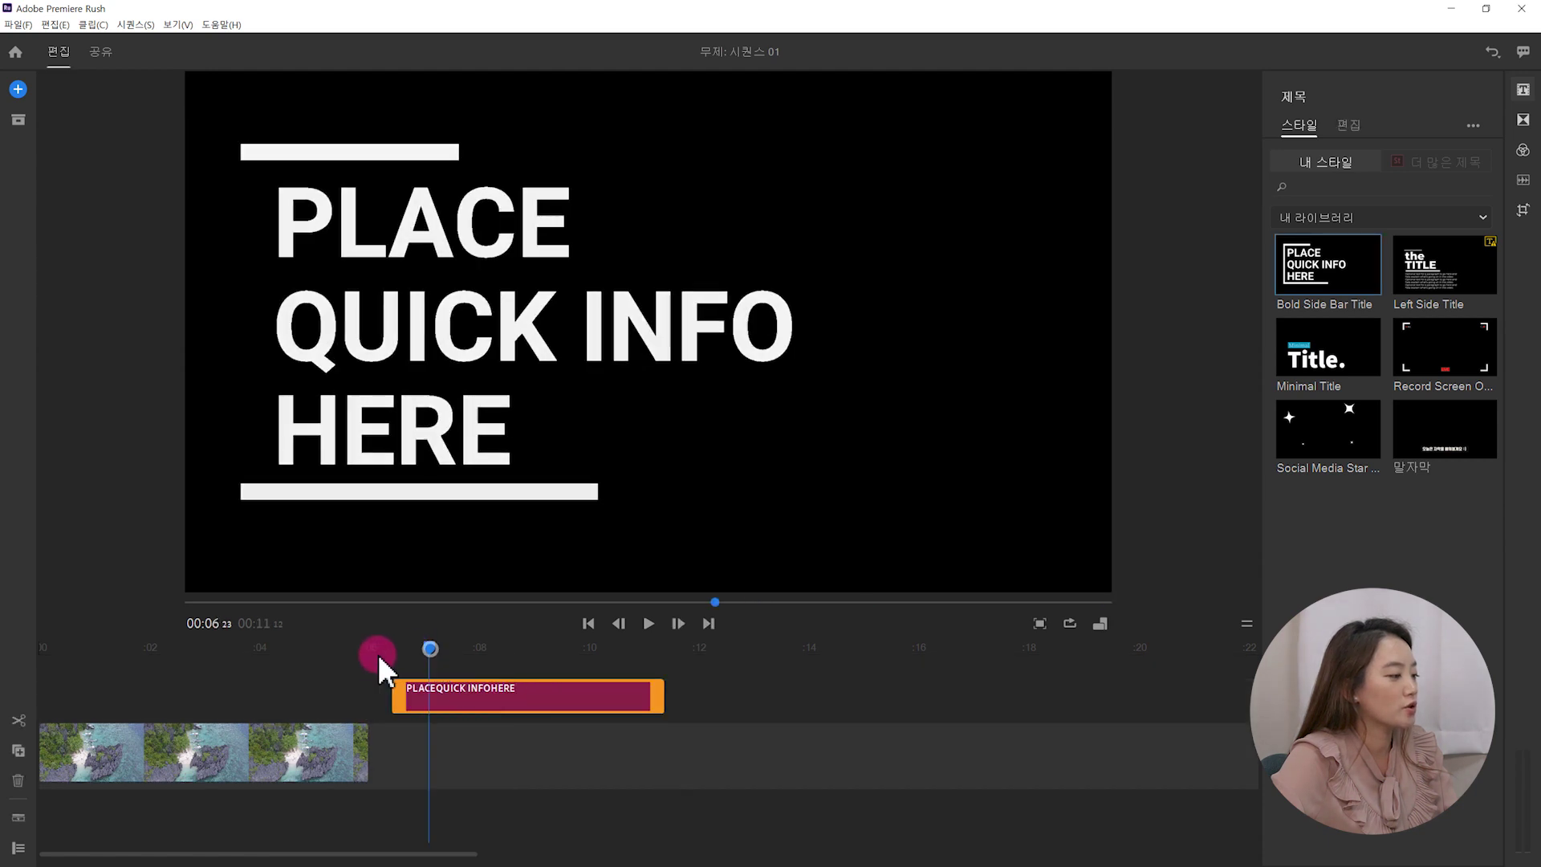
click(310, 773)
key(Delete)
drag(80, 661, 329, 662)
key(Home)
key(space)
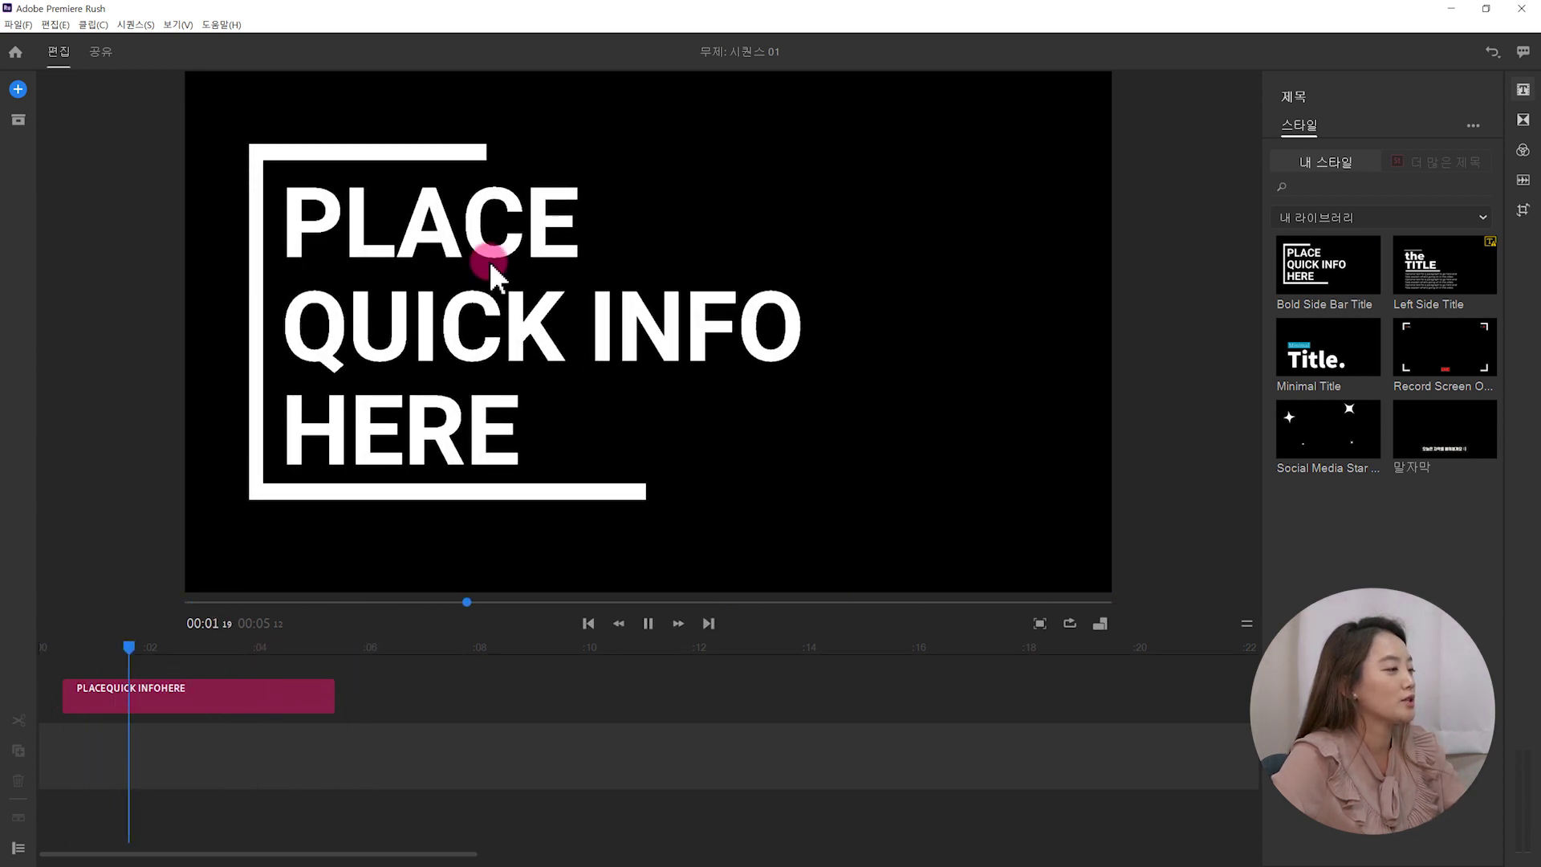
click(462, 364)
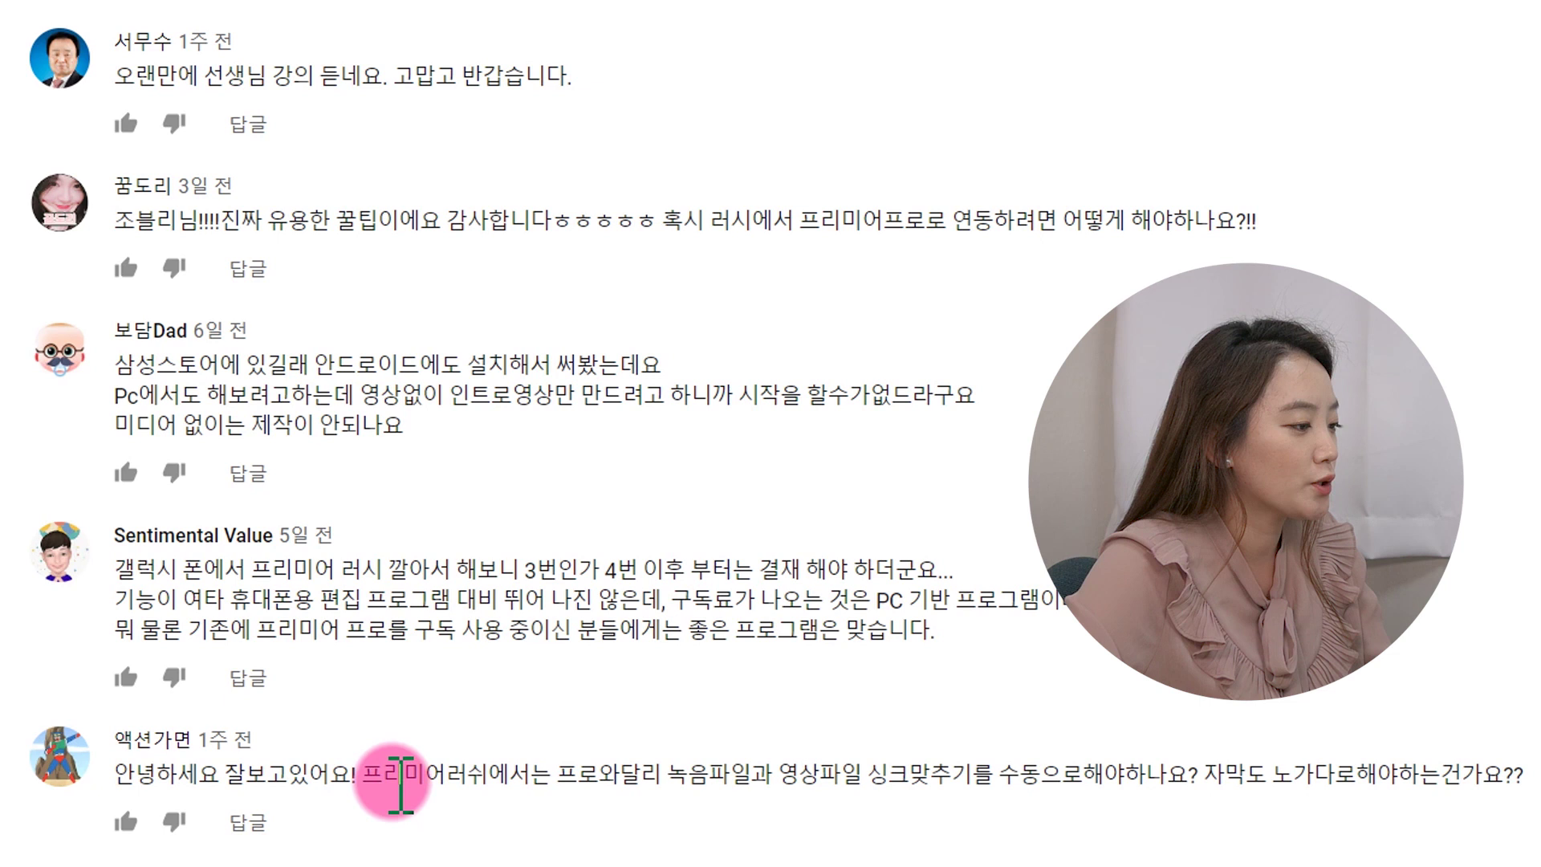
- Highlight the viewer's comment asking about manual audio-video syncing and subtitles in Premiere Rush
drag(404, 774, 703, 778)
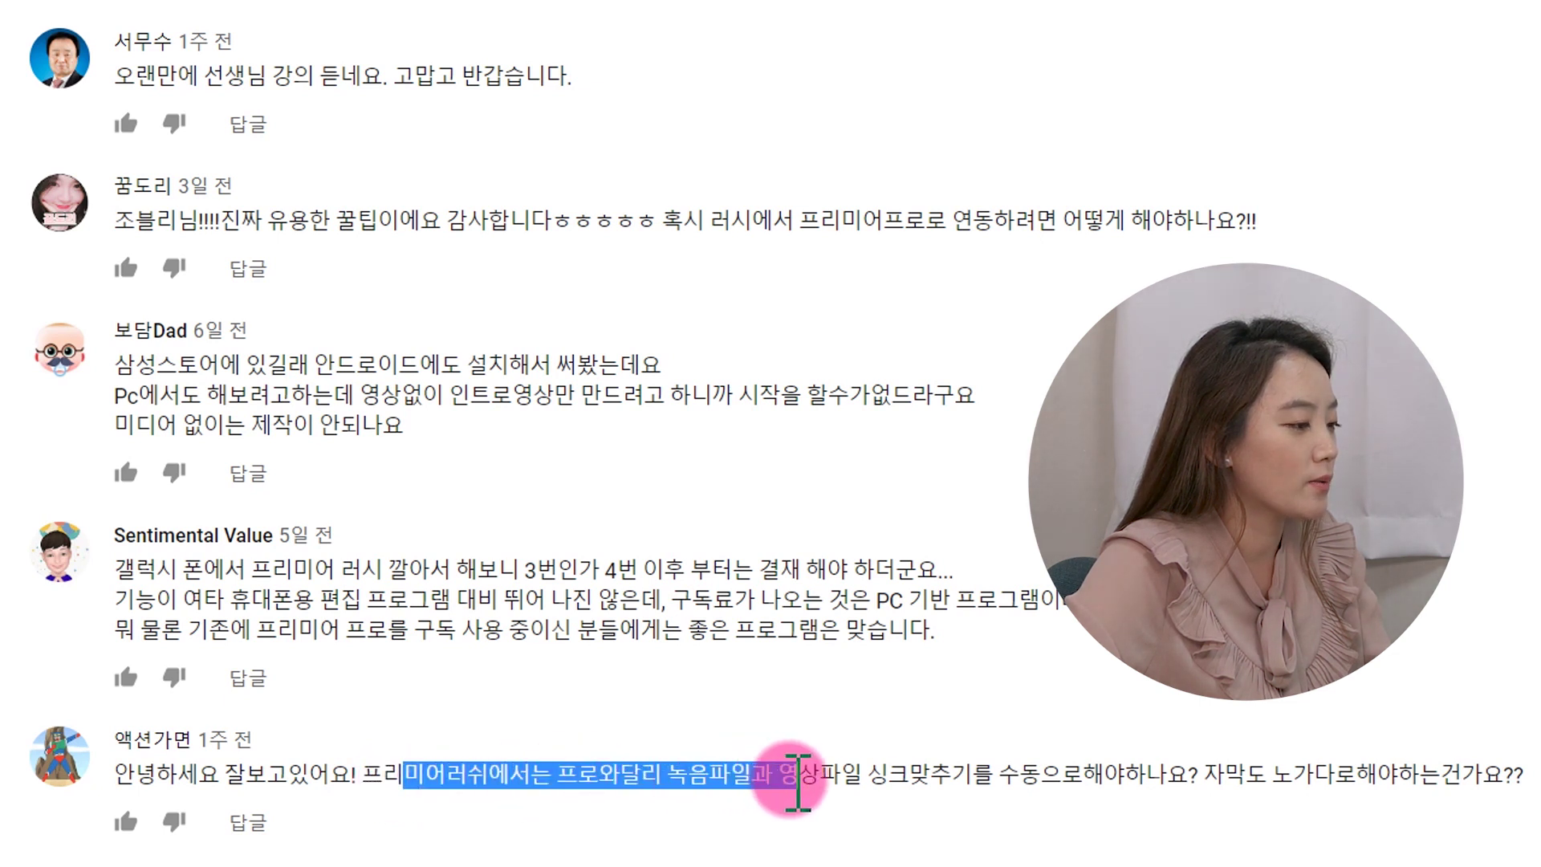
drag(703, 779, 1524, 777)
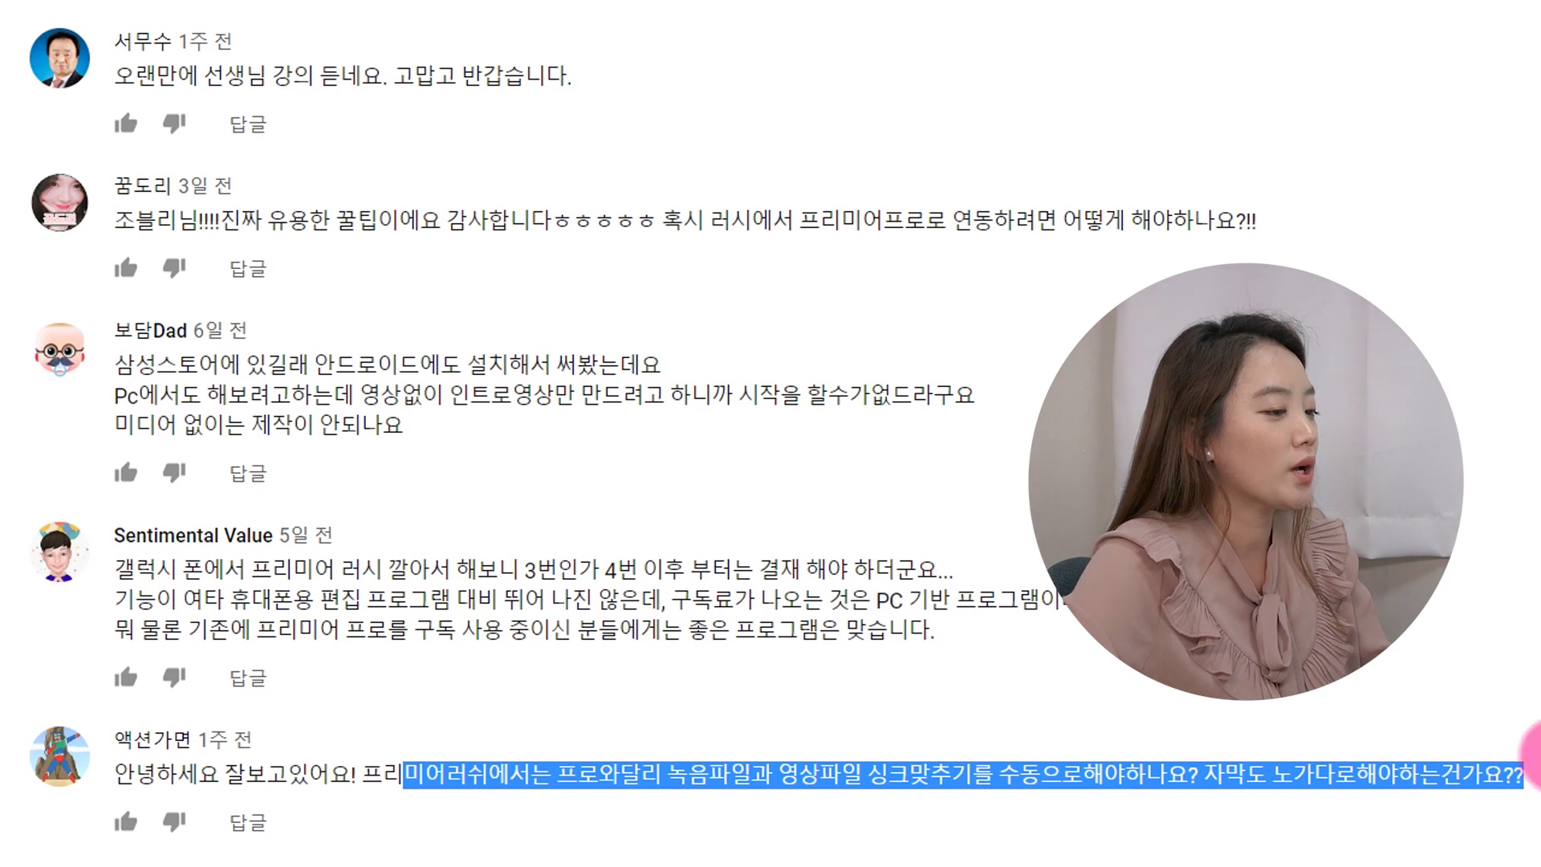